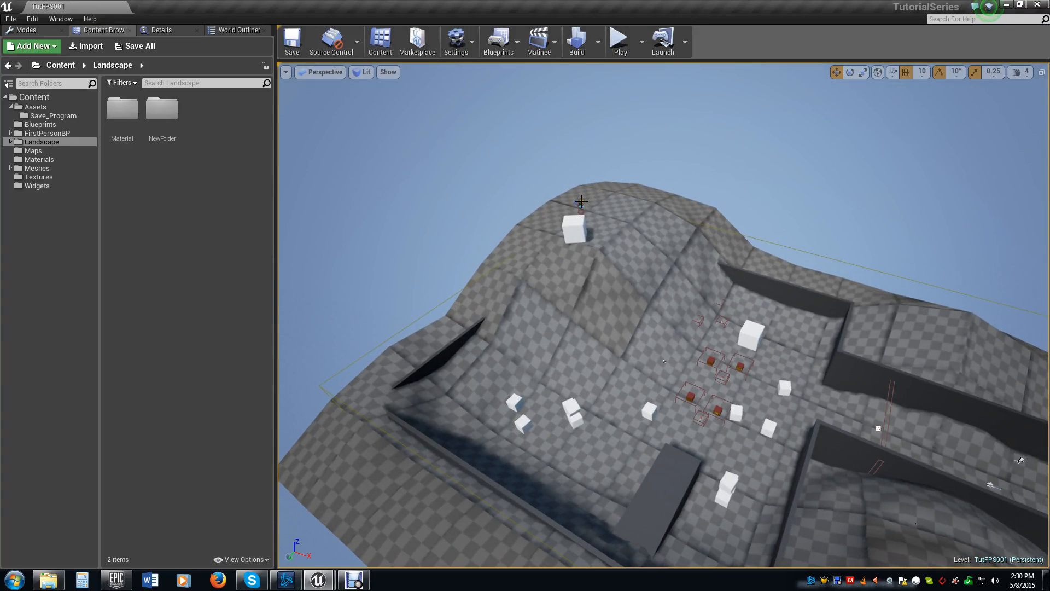
Look over the existing sculpted landscape around and inside the walled rooms of the level.
right_click_drag(876, 415, 943, 402)
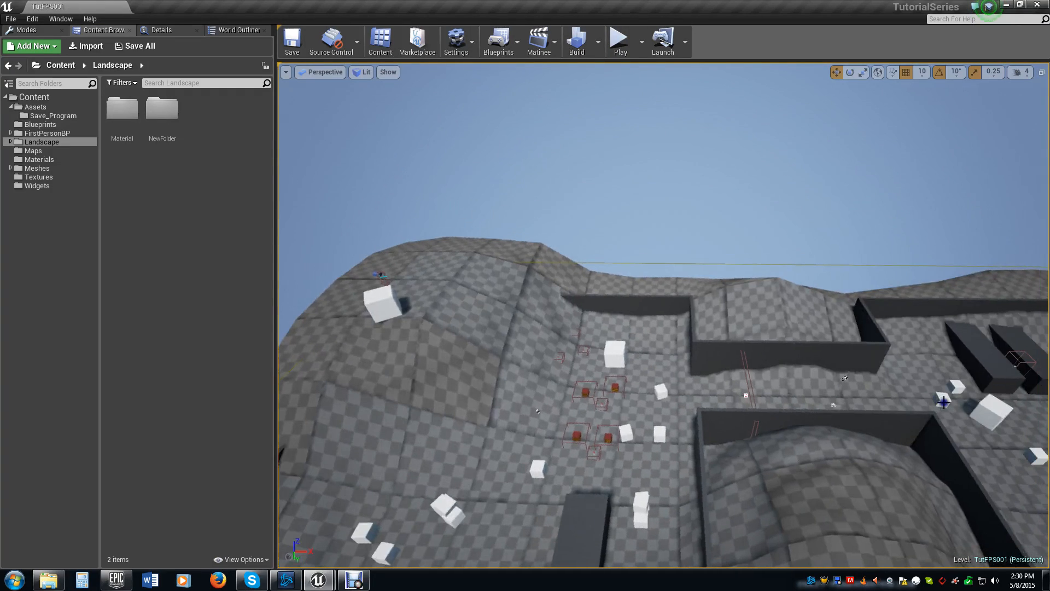
right_click_drag(694, 384, 743, 327)
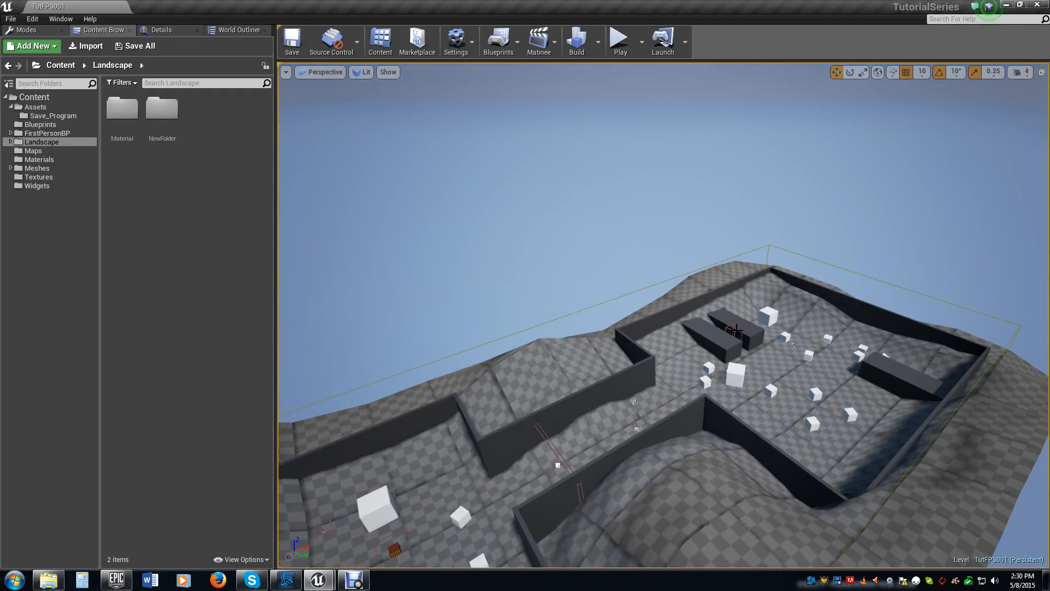
right_click_drag(696, 356, 722, 351)
right_click_drag(671, 376, 555, 386)
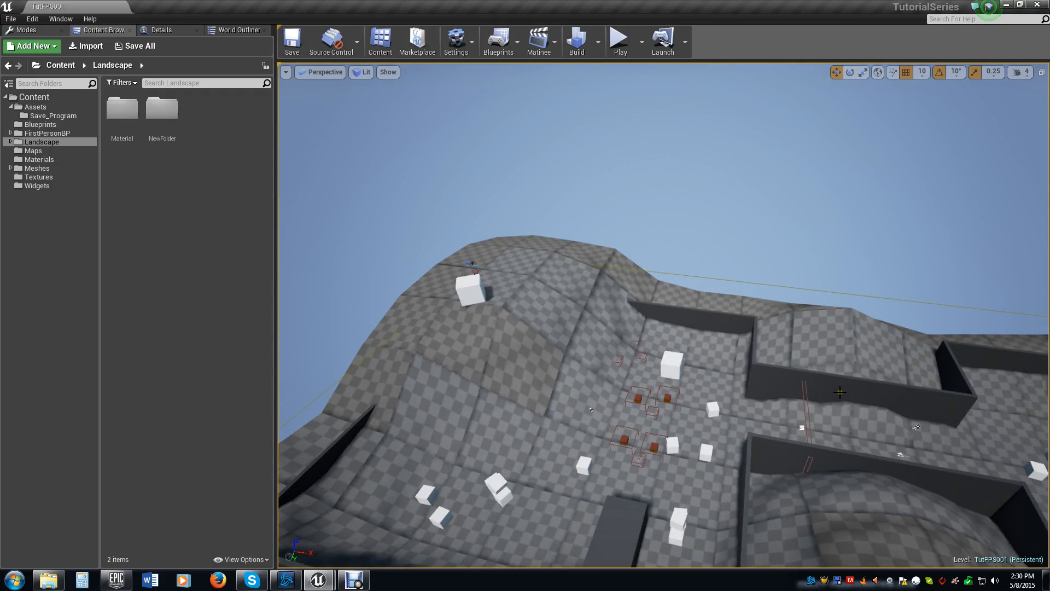
right_click_drag(850, 391, 954, 382)
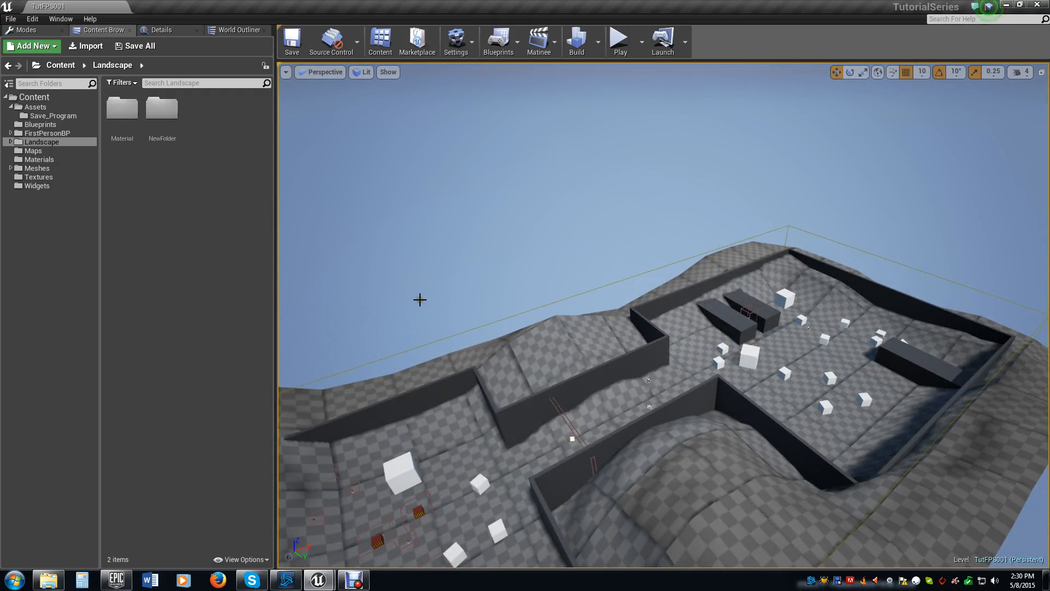
right_click_drag(766, 445, 910, 493)
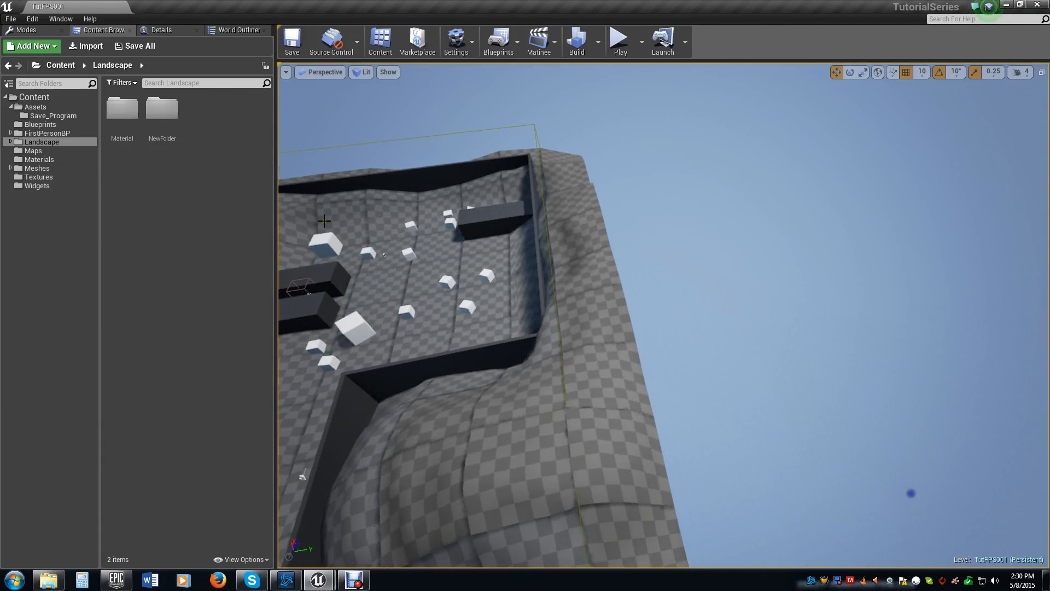
Delete the existing checkered landscape from the level, keeping the walls and boxes.
left_click(17, 33)
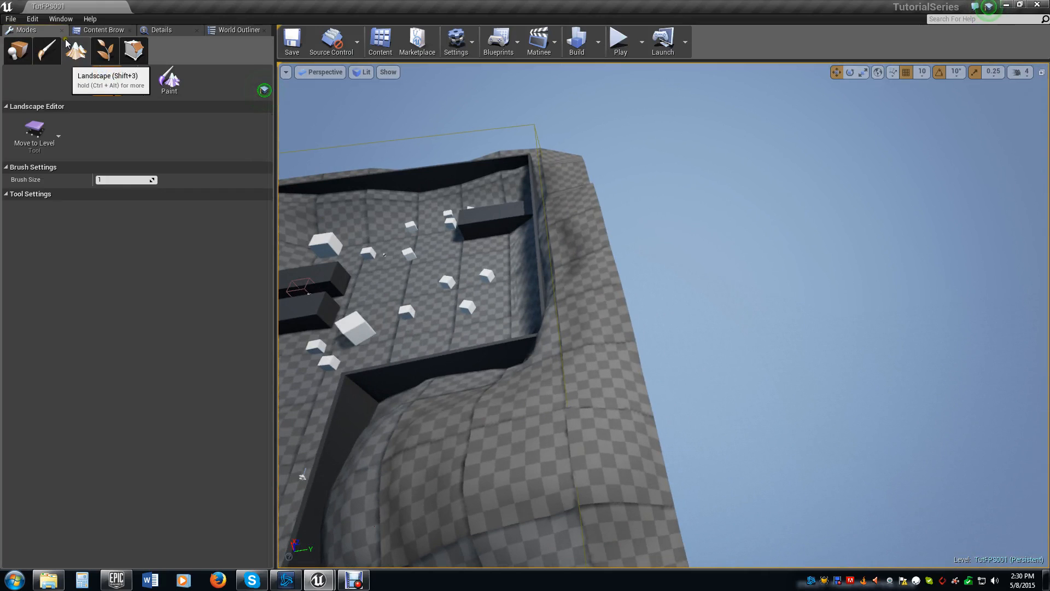
right_click_drag(797, 356, 526, 318)
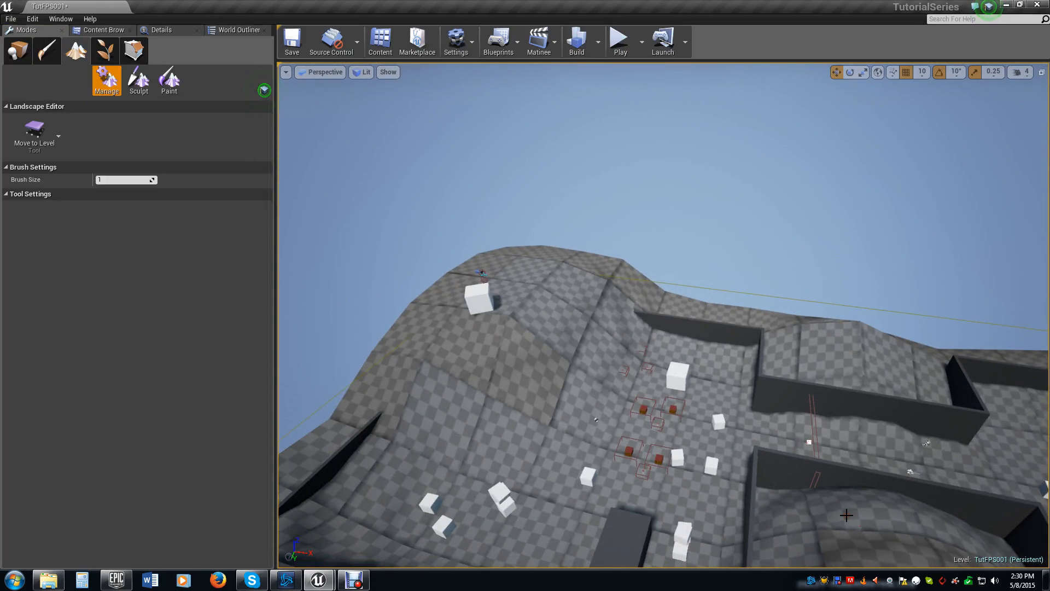
right_click_drag(853, 514, 966, 554)
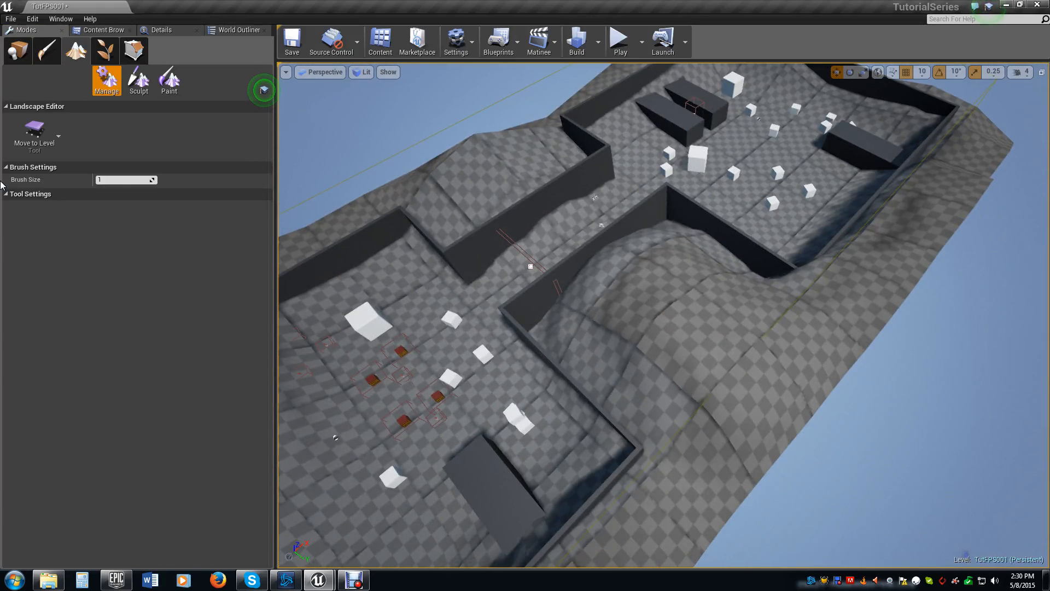
left_click(17, 51)
left_click(792, 348)
key("Delete")
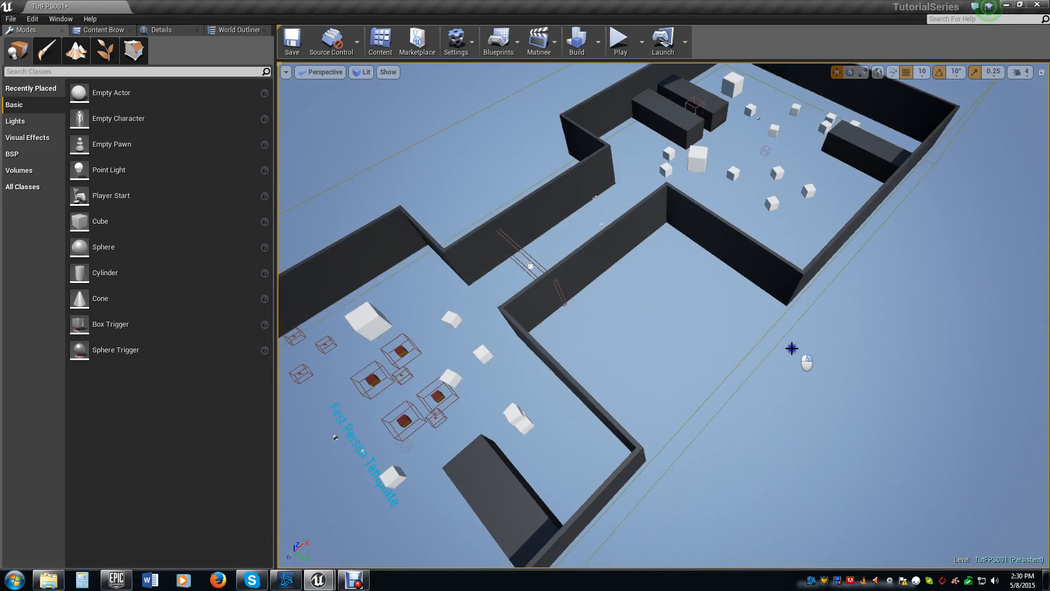
Switch to landscape mode to set up a new landscape over the walled rooms.
right_click_drag(798, 356, 665, 310)
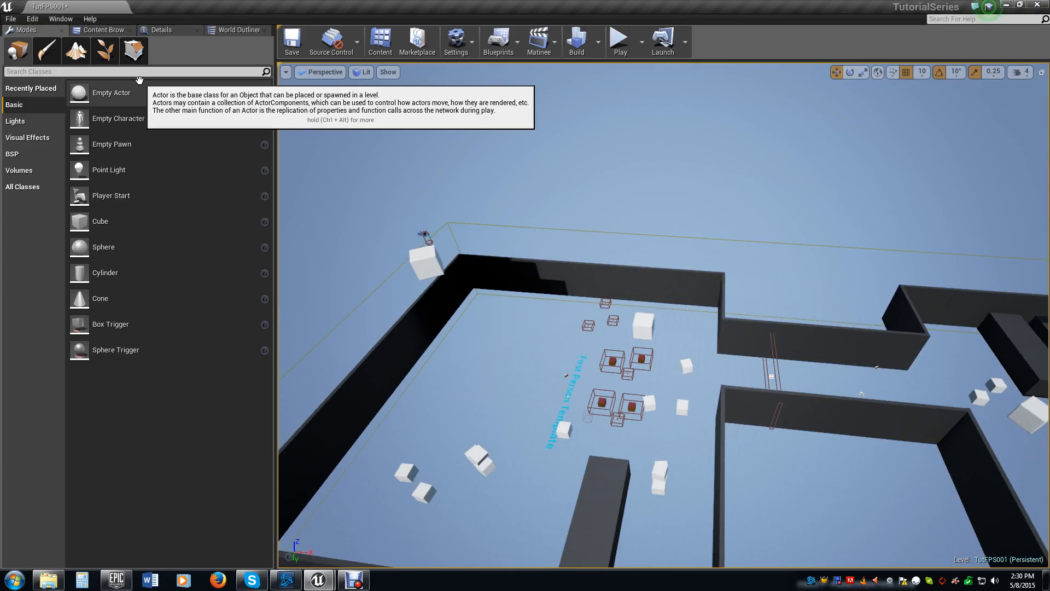
left_click(76, 50)
mouse_move(696, 348)
right_mouse_down()
mouse_move(879, 363)
mouse_move(827, 393)
mouse_move(710, 406)
mouse_move(694, 417)
mouse_move(699, 399)
mouse_move(887, 365)
mouse_move(782, 399)
mouse_move(730, 380)
mouse_move(741, 359)
right_mouse_up()
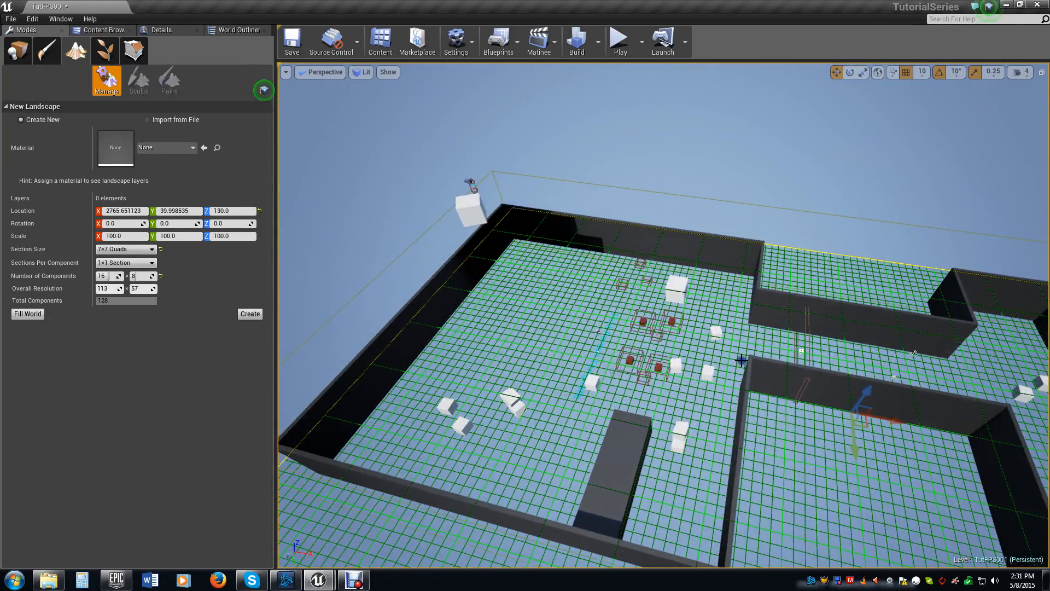
Set the first number-of-components value of the new landscape to 8.
left_click(110, 276)
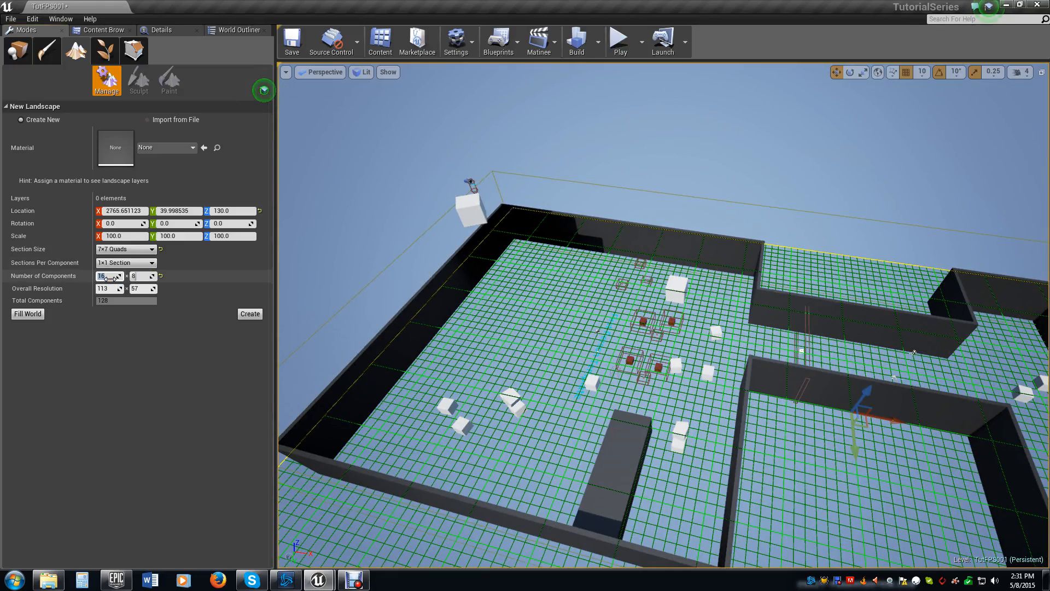
type("8")
key("Return")
right_click_drag(491, 265, 483, 241)
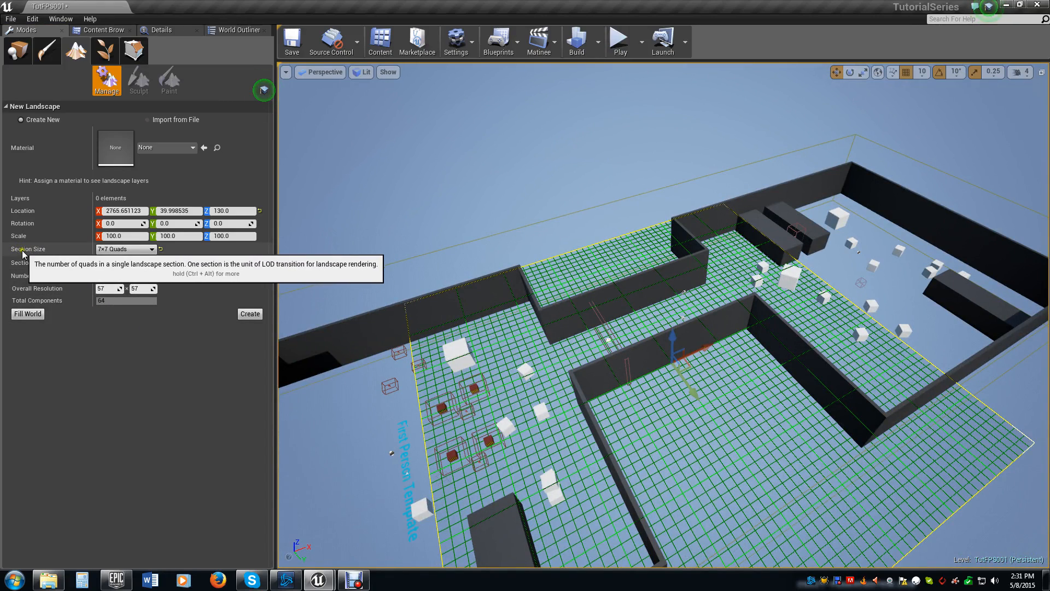
Set the landscape's section size to 15×15 Quads and examine how far the grid extends past the walls.
left_click(138, 249)
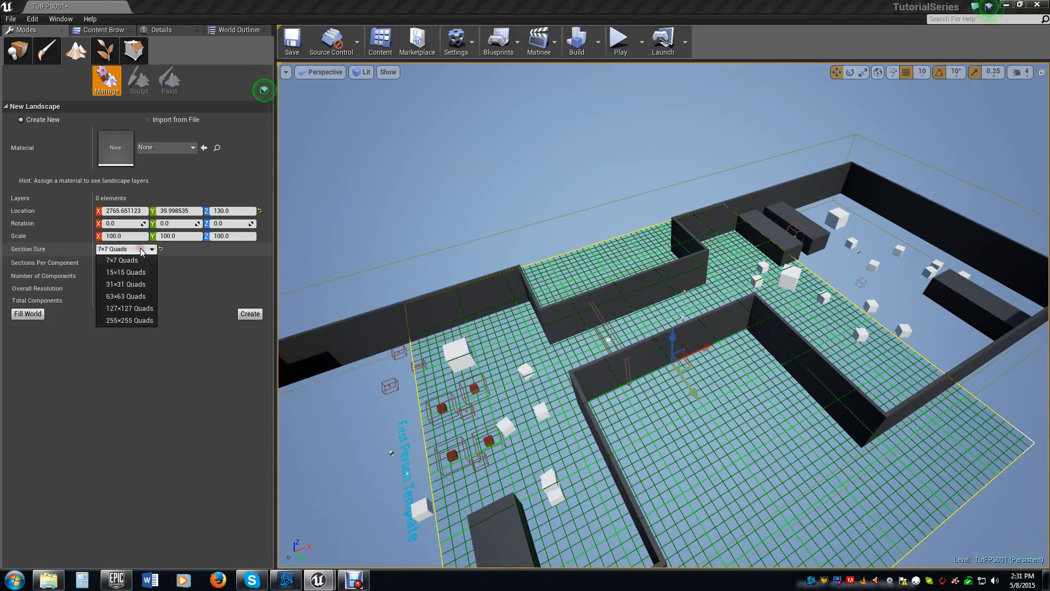
left_click(126, 272)
right_click_drag(619, 337, 627, 325)
right_click_drag(778, 208, 837, 192)
right_click_drag(677, 153, 745, 259)
right_click_drag(755, 221, 536, 242)
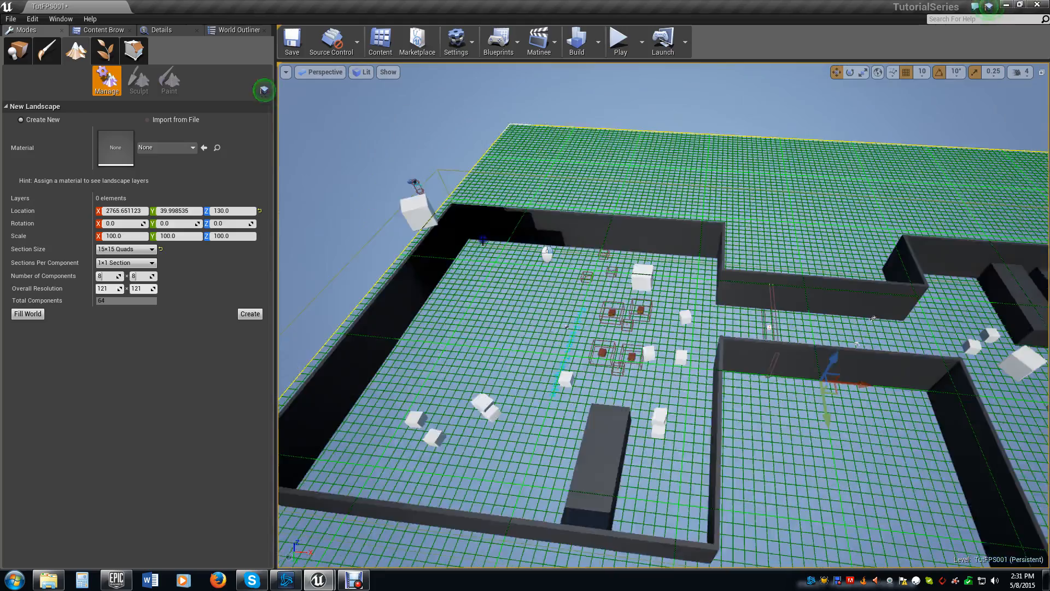
right_click_drag(767, 204, 514, 187)
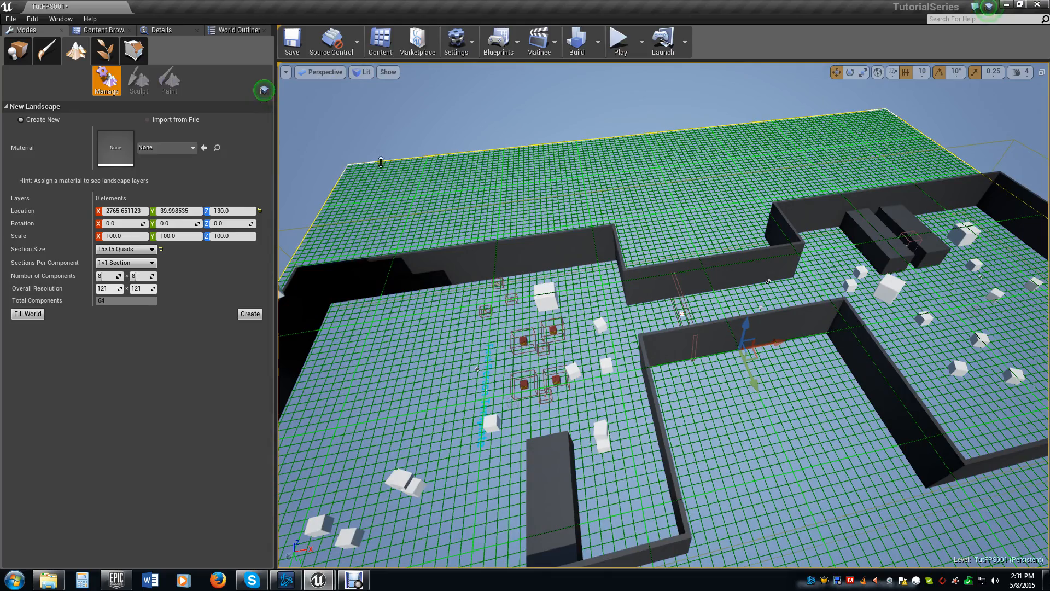
right_click_drag(375, 166, 651, 190)
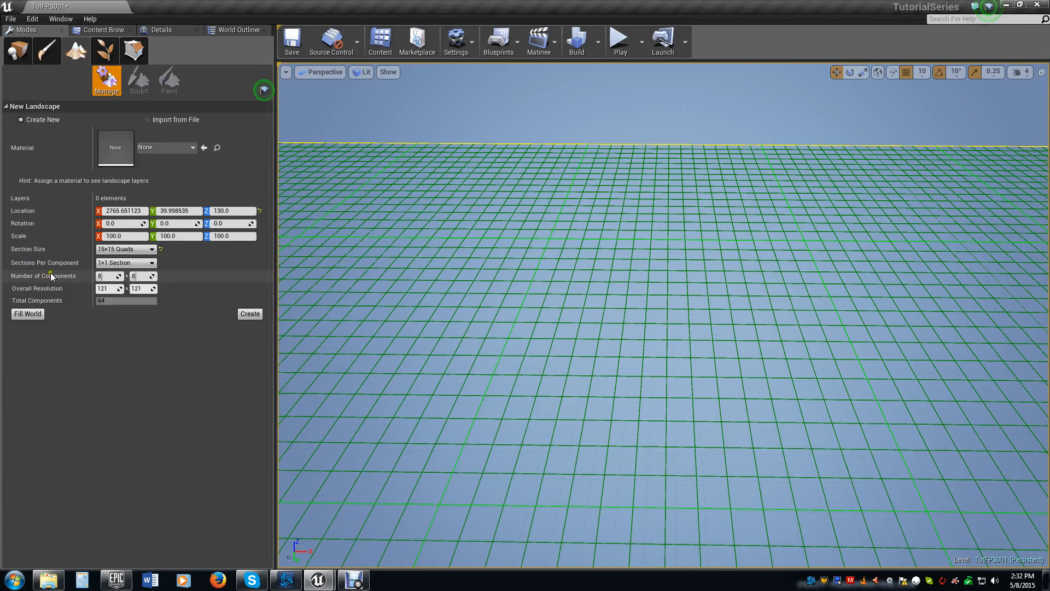
Try a section size of 31×31 Quads and look over the extent of the landscape grid.
left_click(148, 249)
left_click(129, 284)
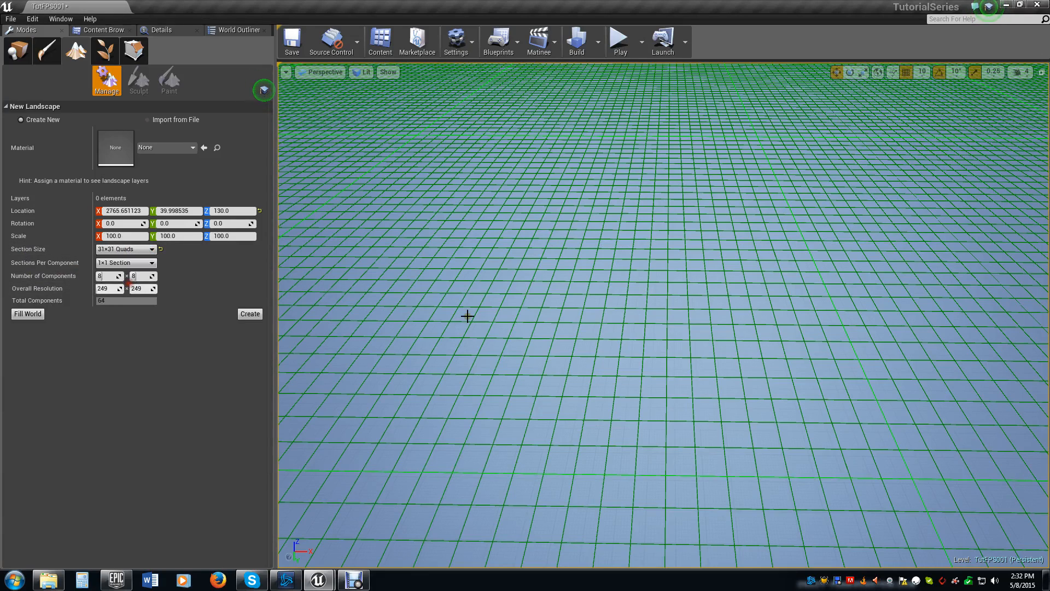
scroll(627, 323, "down", 4)
right_click_drag(653, 338, 678, 306)
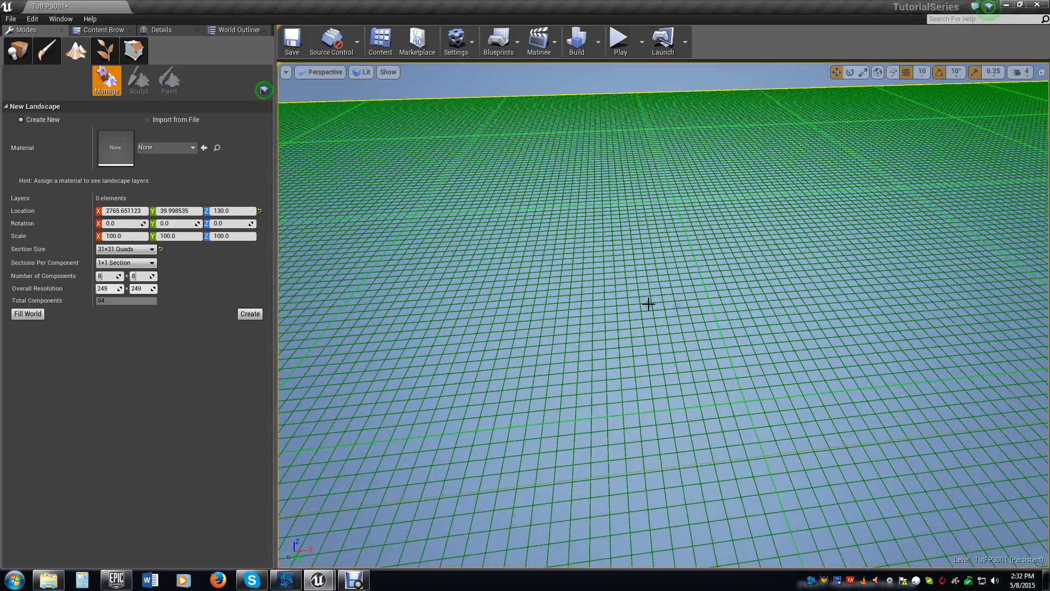
scroll(634, 299, "down", 3)
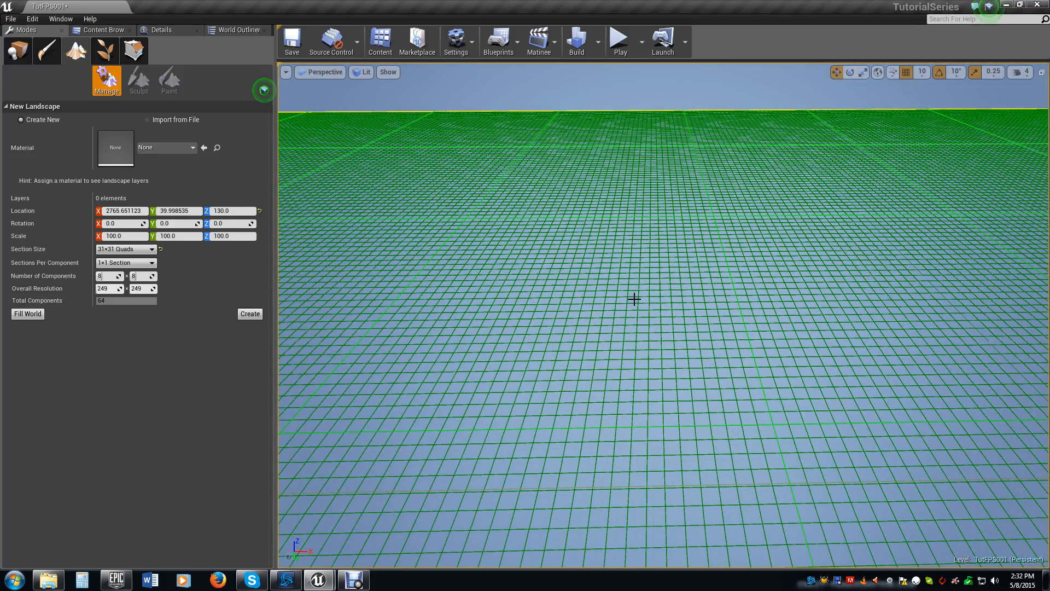
Return the section size to 15×15 Quads and compare the grid with the walled rooms.
left_click(137, 250)
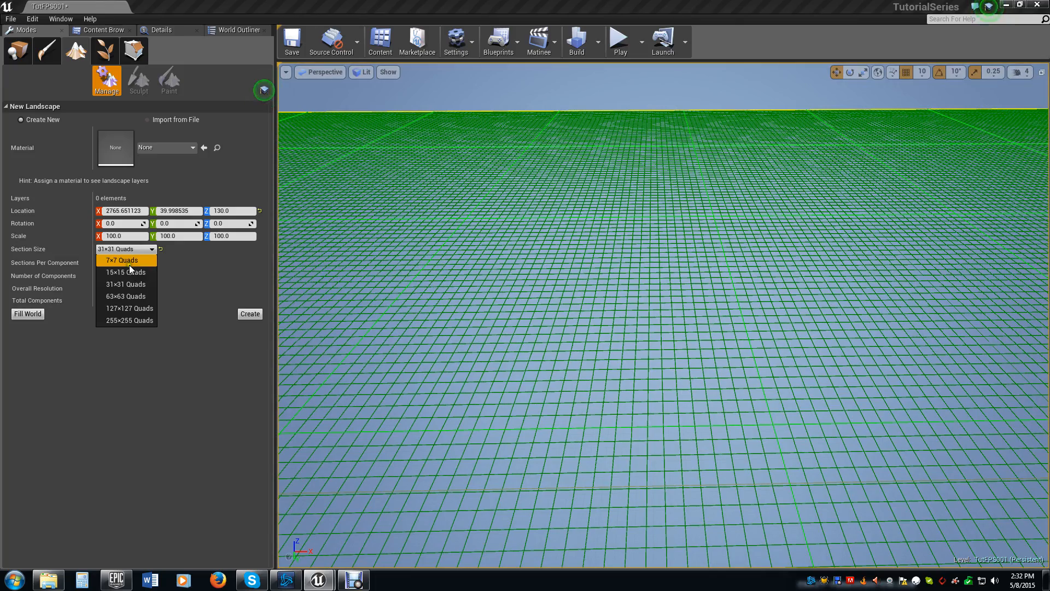
left_click(129, 271)
right_click_drag(731, 314, 432, 288)
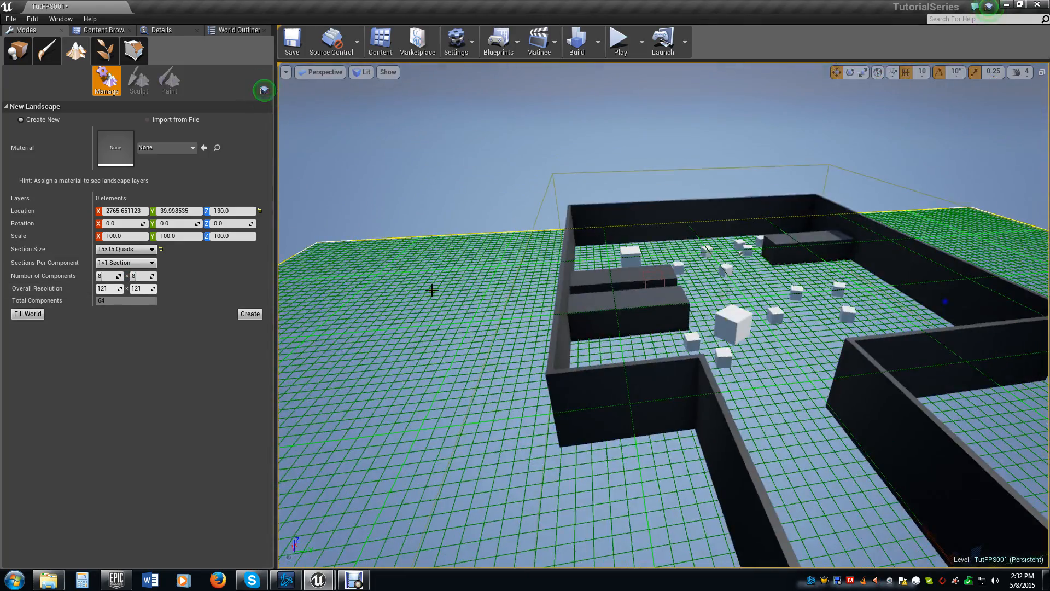
Set the landscape's section size to 7×7 Quads and view the whole grid against the level.
left_click(126, 249)
left_click(126, 260)
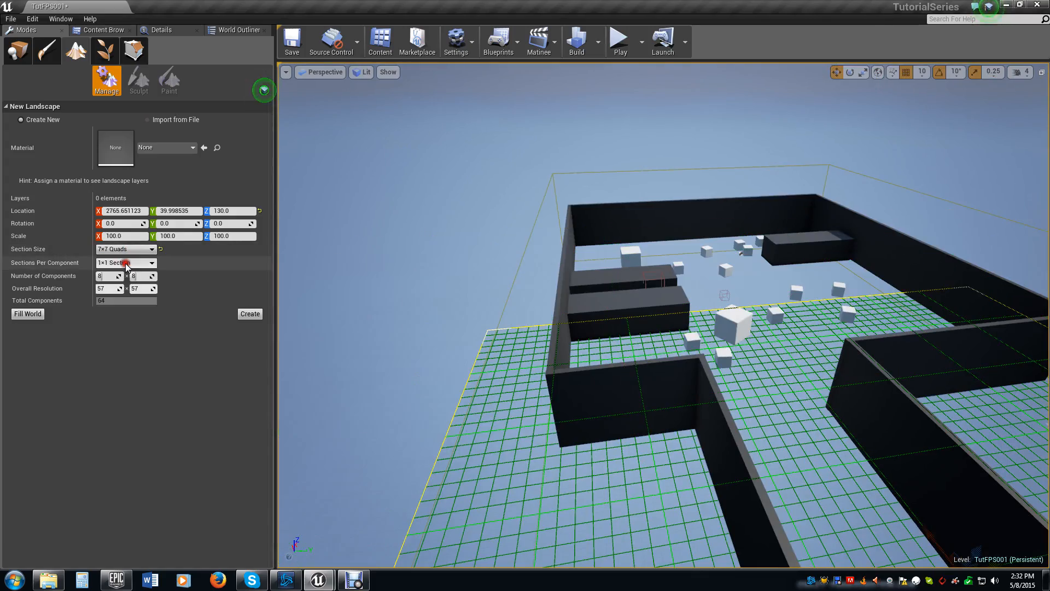
right_click_drag(536, 386, 500, 490)
key("s")
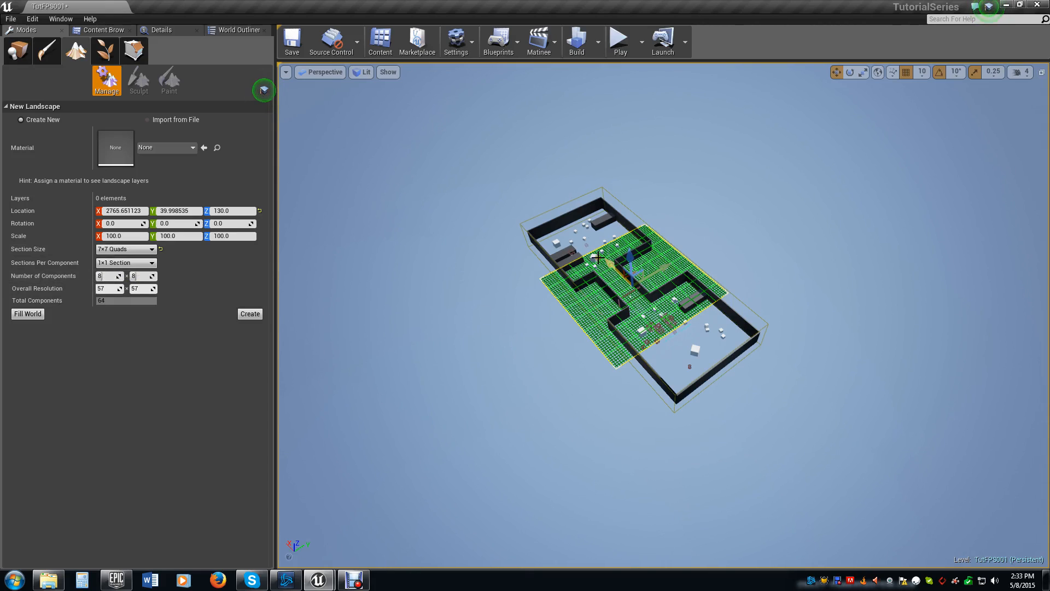
Set the first number-of-components value to 16 so the landscape grid spans both walled rooms.
left_click(108, 277)
left_click(102, 276)
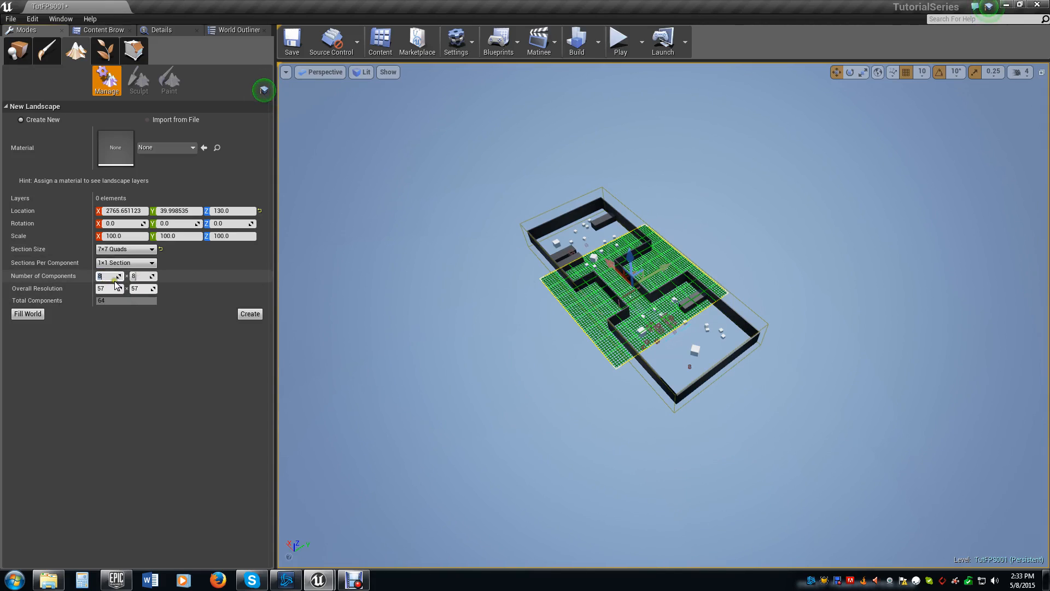
type("16")
key("Return")
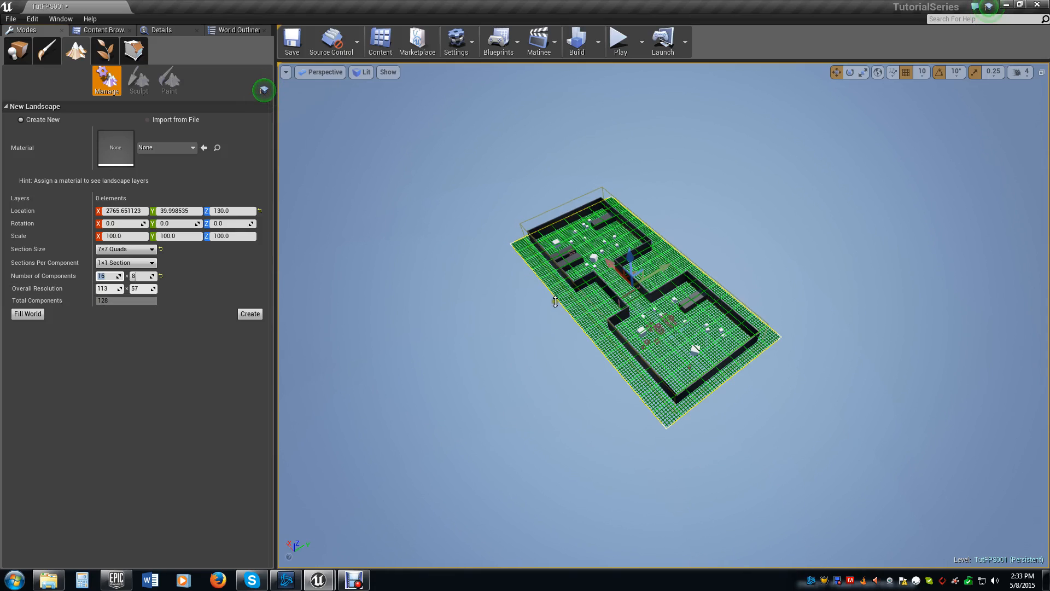
Check from the top view how the landscape grid covers the walled rooms.
left_click(304, 73)
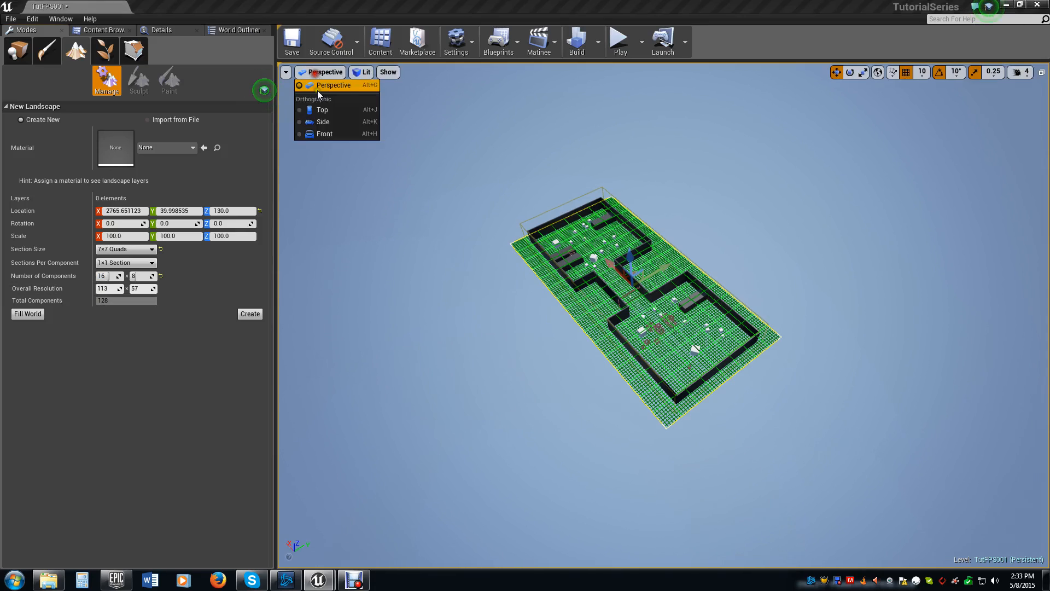
left_click(344, 109)
scroll(753, 383, "down", 2)
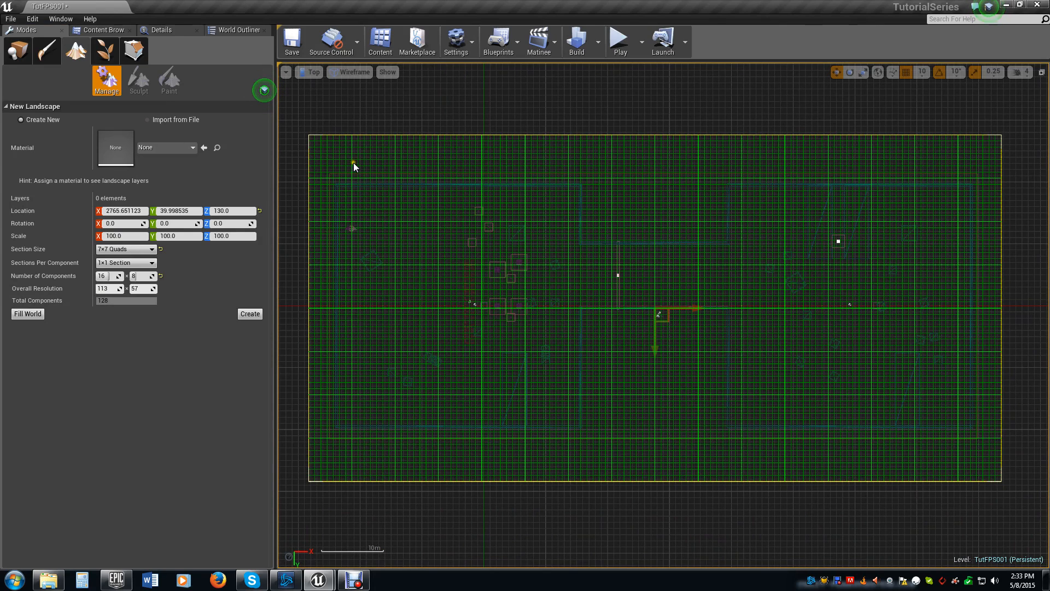
Check the landscape grid's height against the walls and boxes in the side view, and return to the perspective view.
left_click(311, 72)
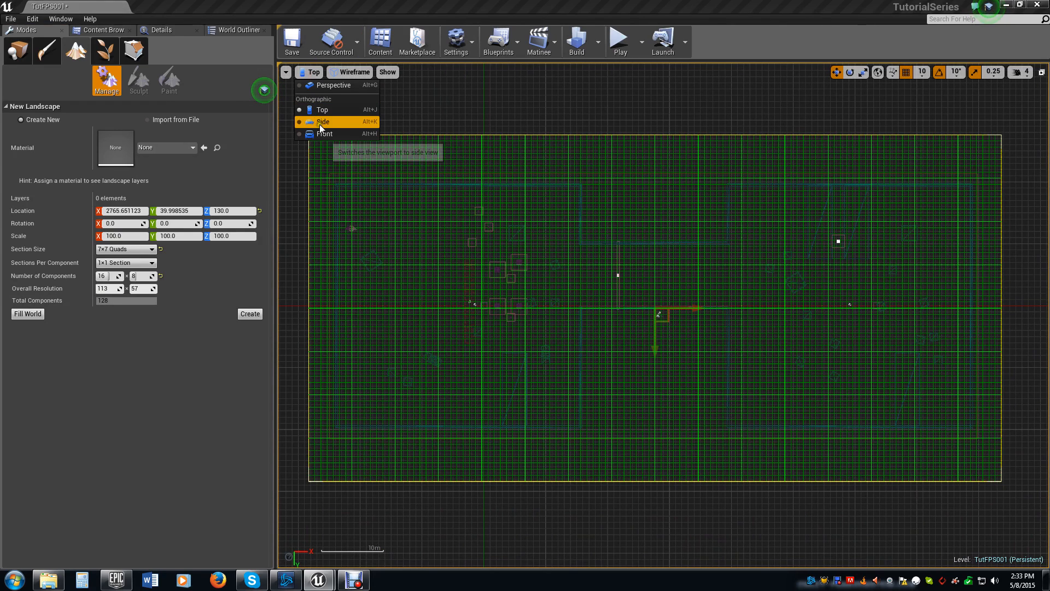
left_click(317, 121)
scroll(658, 347, "up", 6)
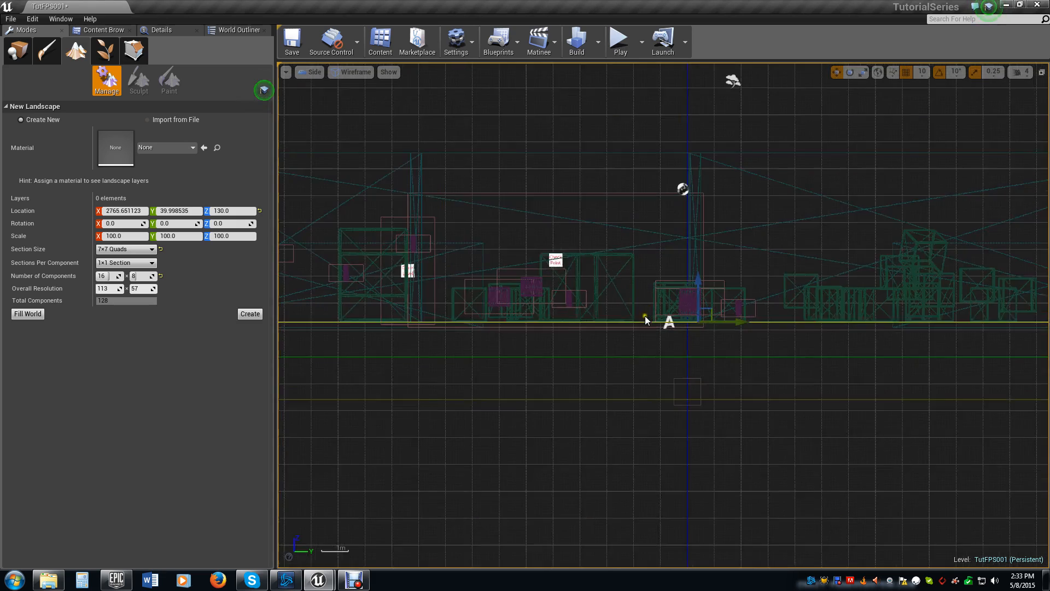
scroll(766, 310, "up", 1)
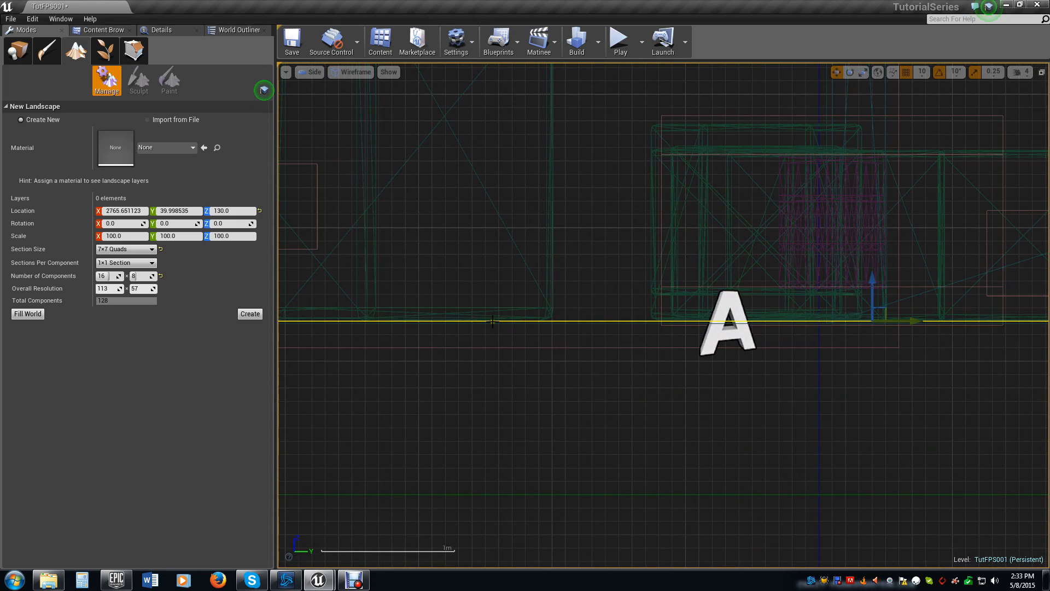
scroll(836, 342, "down", 7)
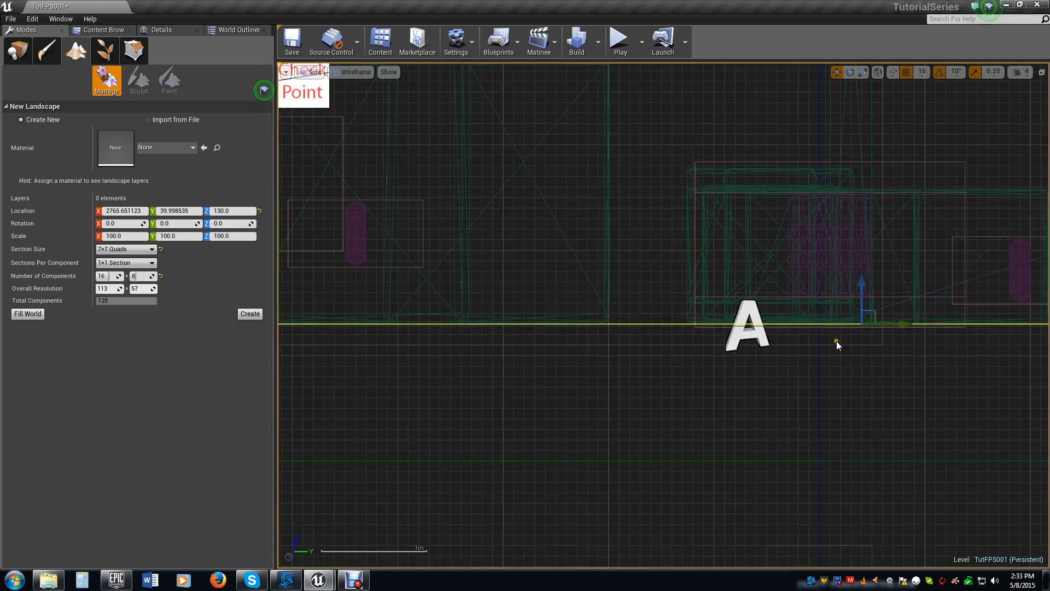
right_click_drag(850, 410, 685, 362)
scroll(757, 349, "down", 3)
right_click_drag(757, 349, 702, 343)
left_click(309, 73)
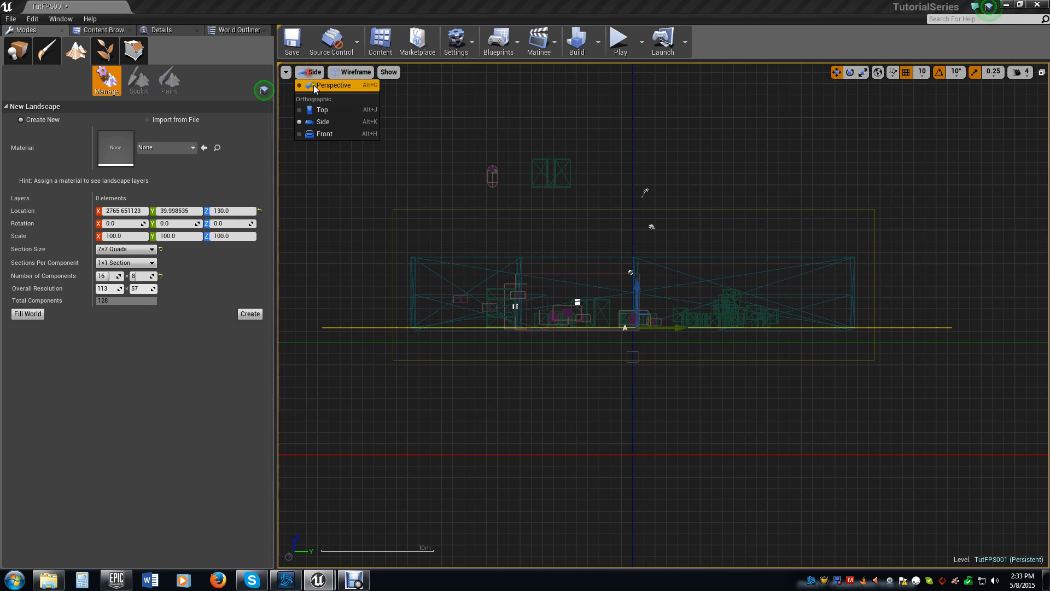
left_click(314, 85)
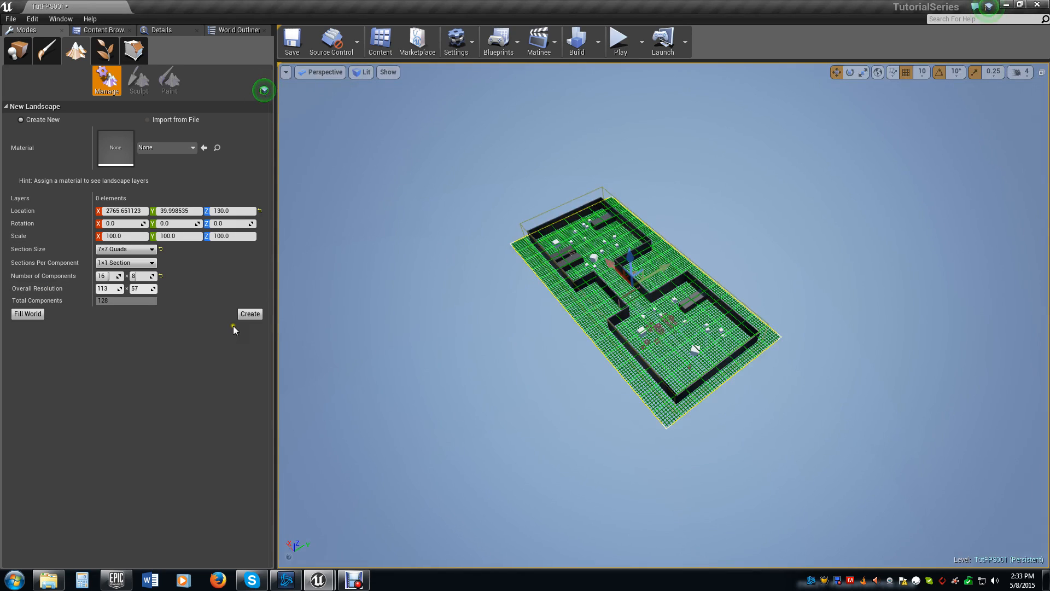
Create the new landscape from the configured settings and bring the first walled room into close view.
left_click(250, 313)
right_click_drag(624, 333, 372, 330)
key("w")
key("w")
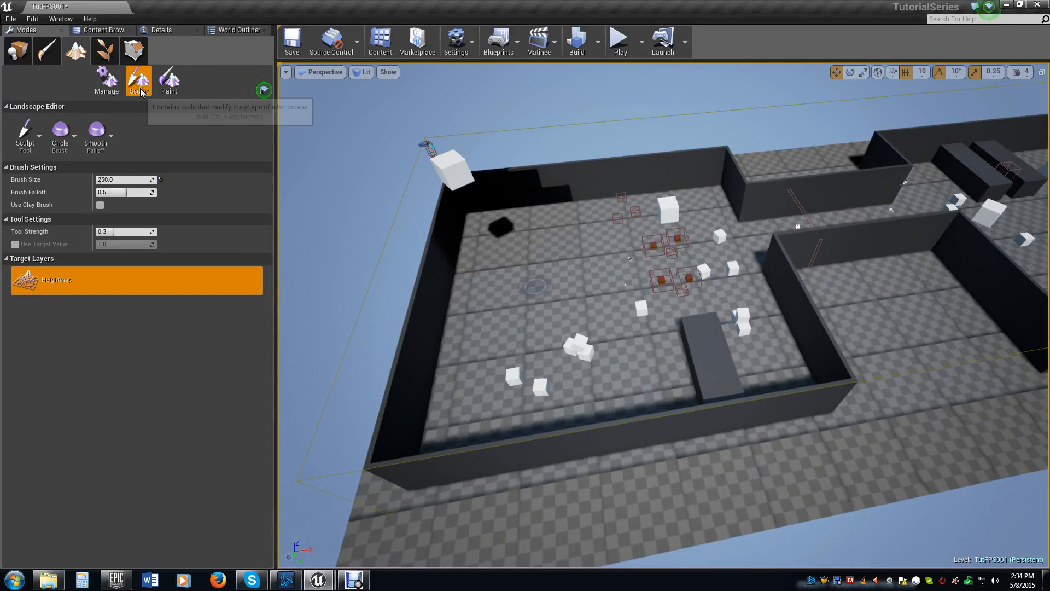
Roughen the first room's floor with the Noise tool, using a brush size of about 1111.
left_click(31, 139)
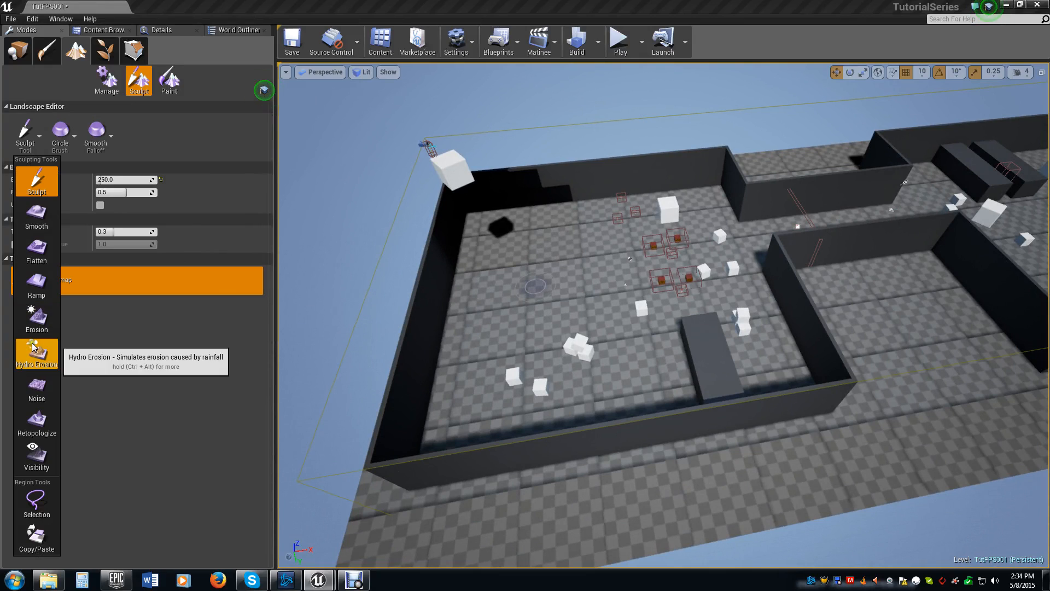
left_click(37, 389)
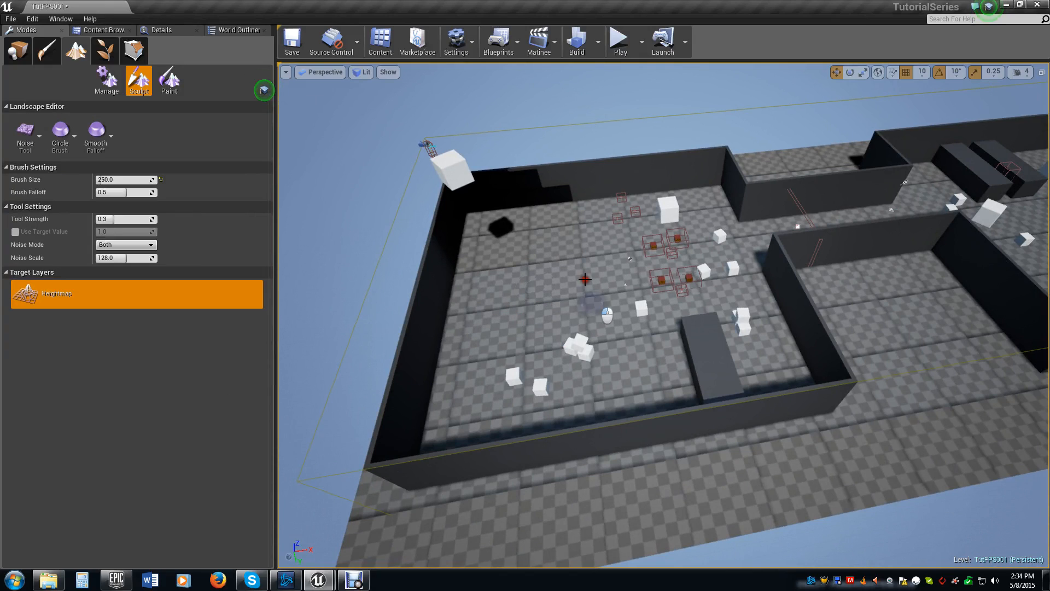
mouse_move(105, 179)
left_mouse_down()
mouse_move(123, 181)
mouse_move(112, 181)
left_mouse_up()
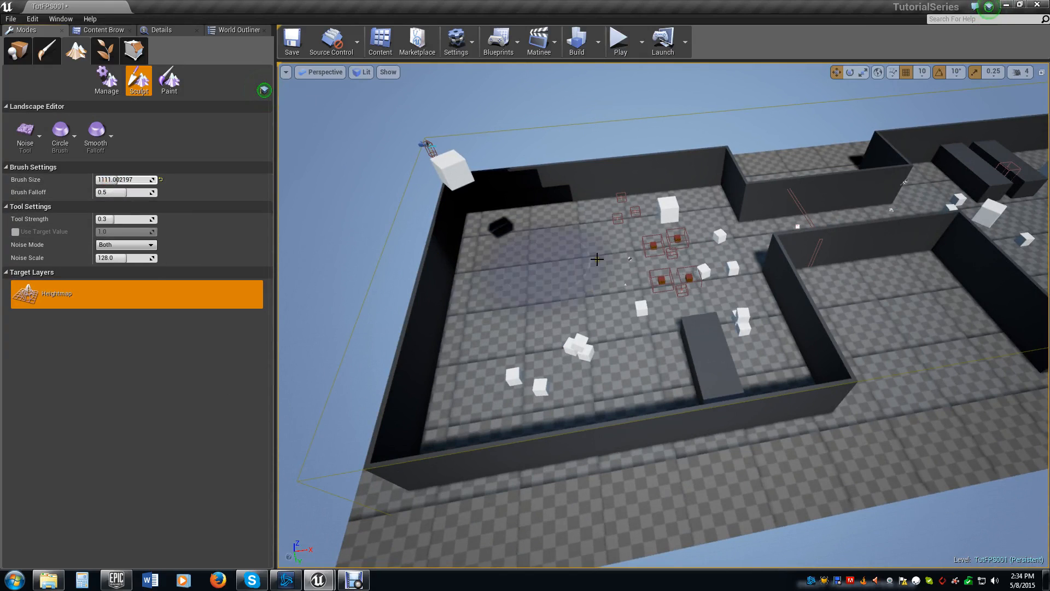
mouse_move(517, 279)
left_mouse_down()
mouse_move(566, 301)
mouse_move(606, 287)
left_mouse_up()
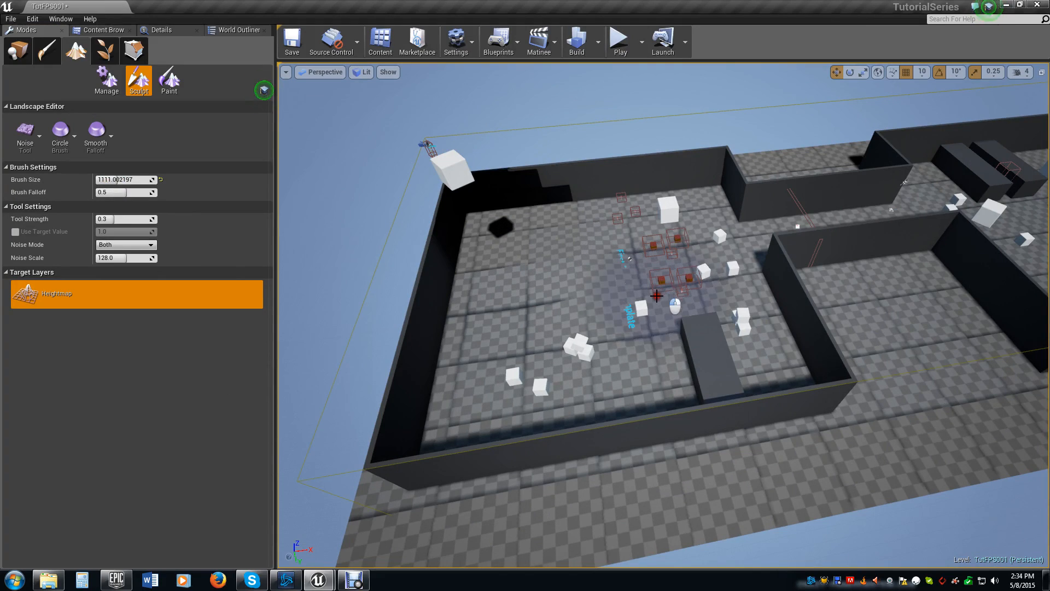
left_click_drag(560, 333, 616, 340)
Raise a long ridge with the Sculpt tool on the open ground outside the walls, beside the first room and the passage.
key("w")
mouse_move(616, 340)
right_mouse_down()
mouse_move(598, 350)
mouse_move(598, 326)
mouse_move(586, 333)
mouse_move(542, 288)
mouse_move(673, 298)
mouse_move(614, 269)
mouse_move(578, 268)
mouse_move(637, 267)
mouse_move(723, 169)
mouse_move(715, 244)
mouse_move(563, 288)
mouse_move(555, 249)
mouse_move(555, 288)
mouse_move(542, 267)
mouse_move(555, 246)
mouse_move(611, 342)
right_mouse_up()
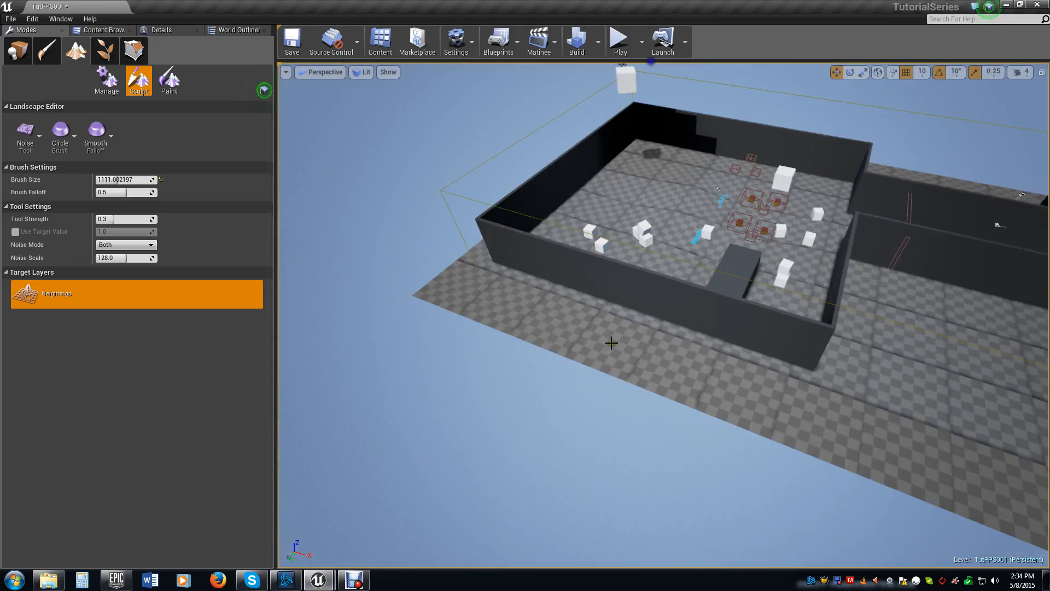
left_click(37, 135)
left_click(36, 182)
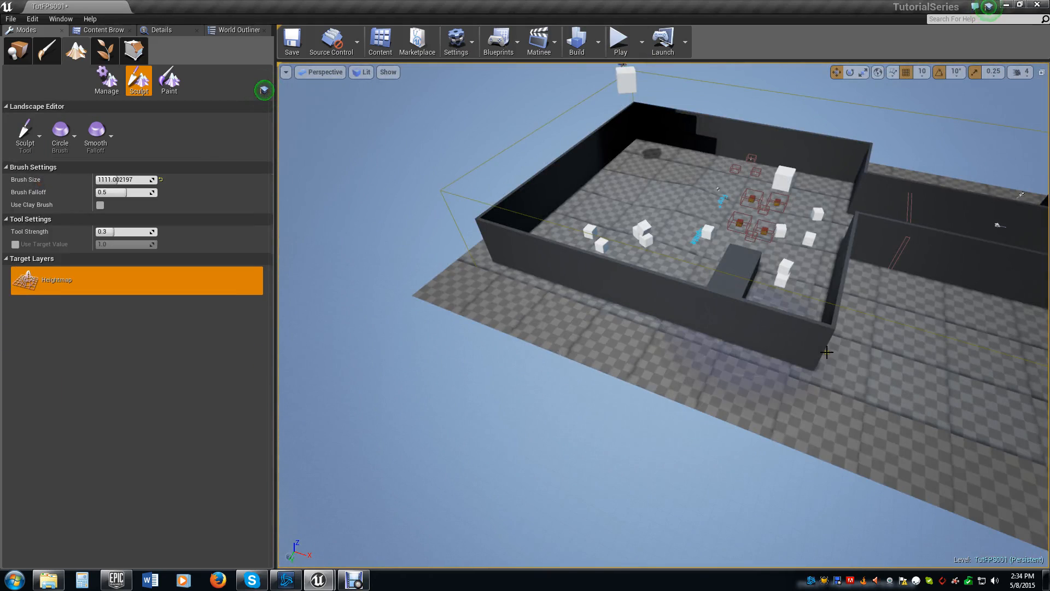
right_click_drag(909, 376, 991, 358)
mouse_move(759, 416)
left_mouse_down()
mouse_move(413, 453)
mouse_move(601, 434)
left_mouse_up()
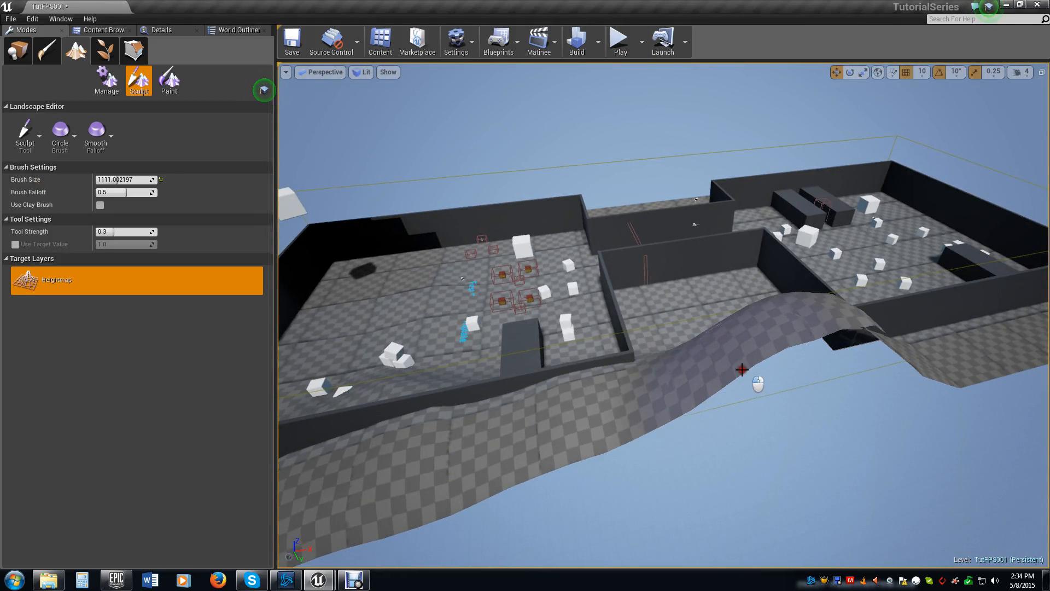
left_click_drag(488, 411, 788, 330)
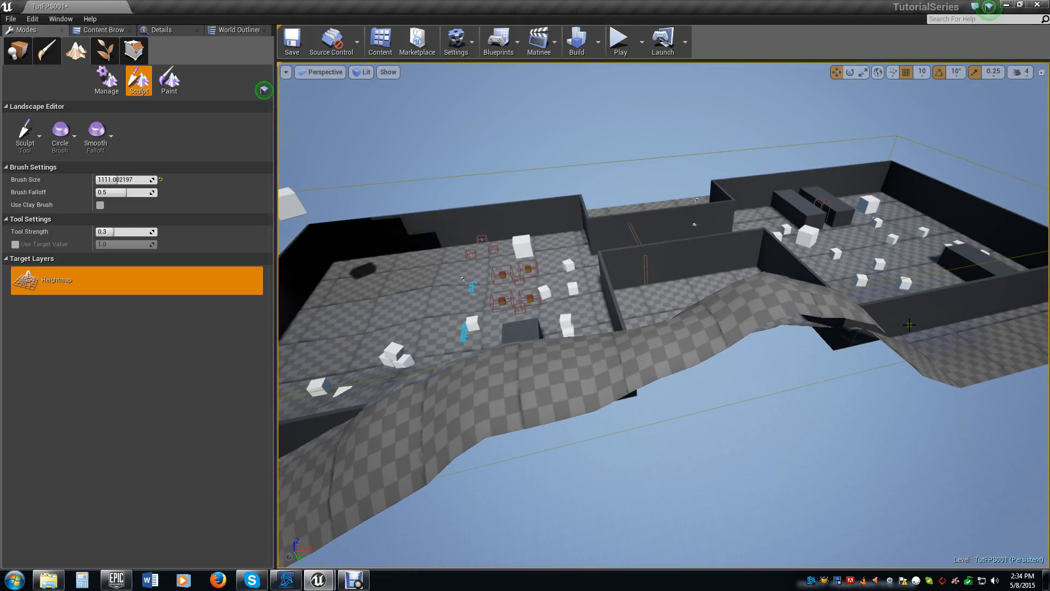
mouse_move(487, 411)
left_mouse_down()
mouse_move(434, 434)
mouse_move(815, 332)
left_mouse_up()
Lower the ridge outside the walls and sculpt uneven ground across the first room's floor.
left_click_drag(479, 442, 692, 422)
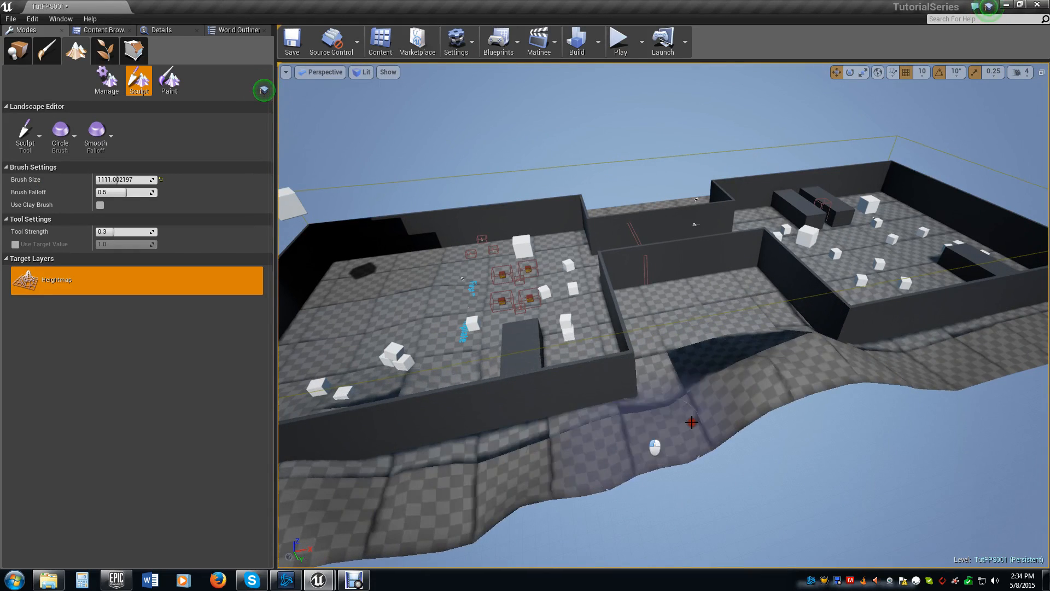
mouse_move(775, 395)
left_mouse_down()
mouse_move(432, 462)
mouse_move(535, 389)
left_mouse_up()
left_click_drag(411, 346, 521, 418)
left_click_drag(631, 421, 635, 493)
Soften the bumpy ground around the long block and stacked cubes in the first room with the Smooth tool.
mouse_move(635, 493)
right_mouse_down()
mouse_move(635, 504)
mouse_move(563, 239)
mouse_move(572, 297)
mouse_move(618, 14)
mouse_move(569, 14)
mouse_move(516, 55)
mouse_move(594, 22)
mouse_move(395, 3)
mouse_move(314, 197)
mouse_move(231, 184)
mouse_move(205, 167)
mouse_move(93, 164)
mouse_move(22, 186)
mouse_move(47, 183)
right_mouse_up()
key("w")
key("w")
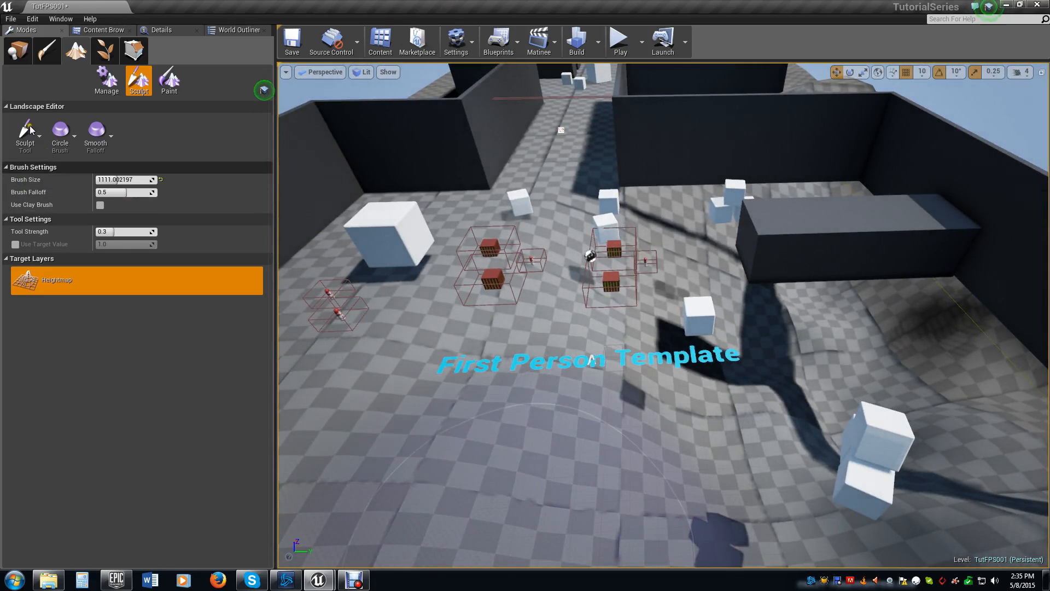
left_click(27, 136)
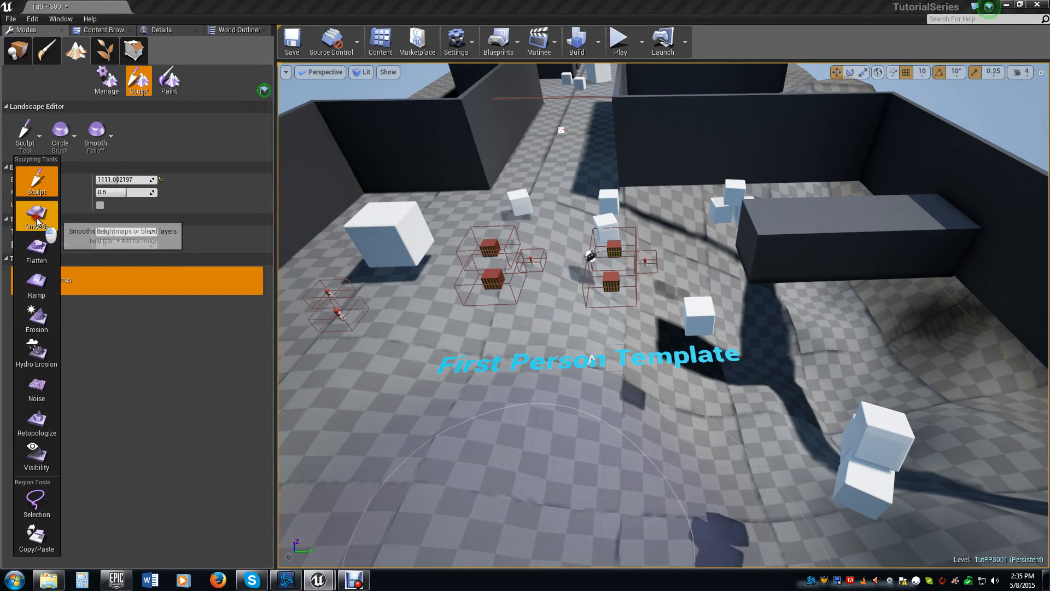
left_click(37, 214)
mouse_move(890, 367)
left_mouse_down()
mouse_move(830, 347)
mouse_move(551, 380)
mouse_move(865, 448)
mouse_move(795, 255)
mouse_move(575, 267)
mouse_move(873, 170)
mouse_move(546, 202)
mouse_move(441, 464)
mouse_move(947, 407)
left_mouse_up()
right_click_drag(947, 408, 1012, 377)
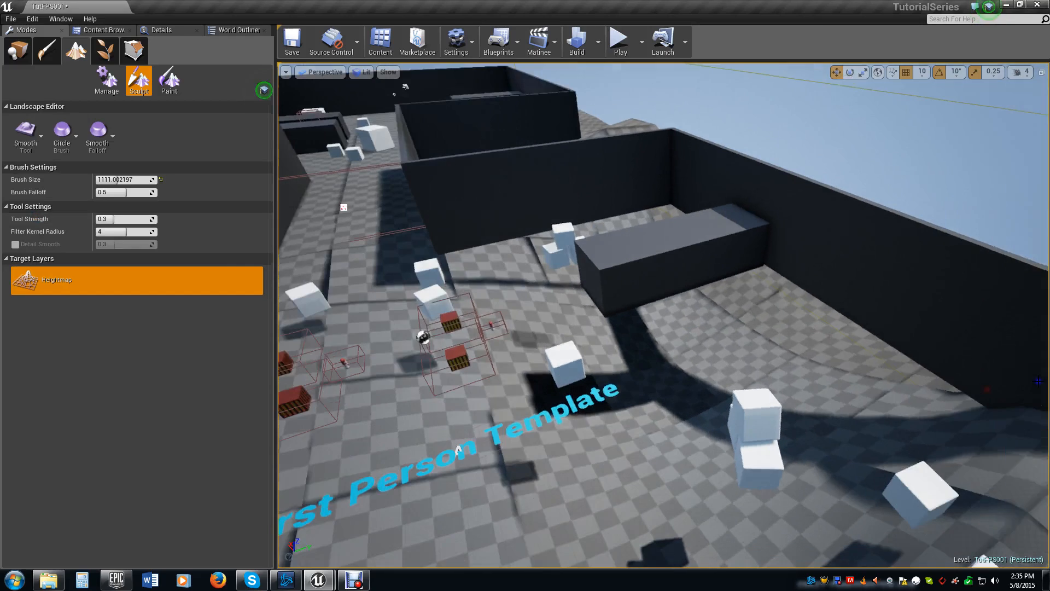
left_click_drag(946, 408, 892, 348)
mouse_move(983, 425)
left_mouse_down()
mouse_move(898, 427)
mouse_move(717, 367)
mouse_move(714, 413)
left_mouse_up()
mouse_move(578, 381)
left_mouse_down()
mouse_move(797, 439)
mouse_move(640, 317)
mouse_move(823, 307)
mouse_move(623, 414)
mouse_move(641, 417)
left_mouse_up()
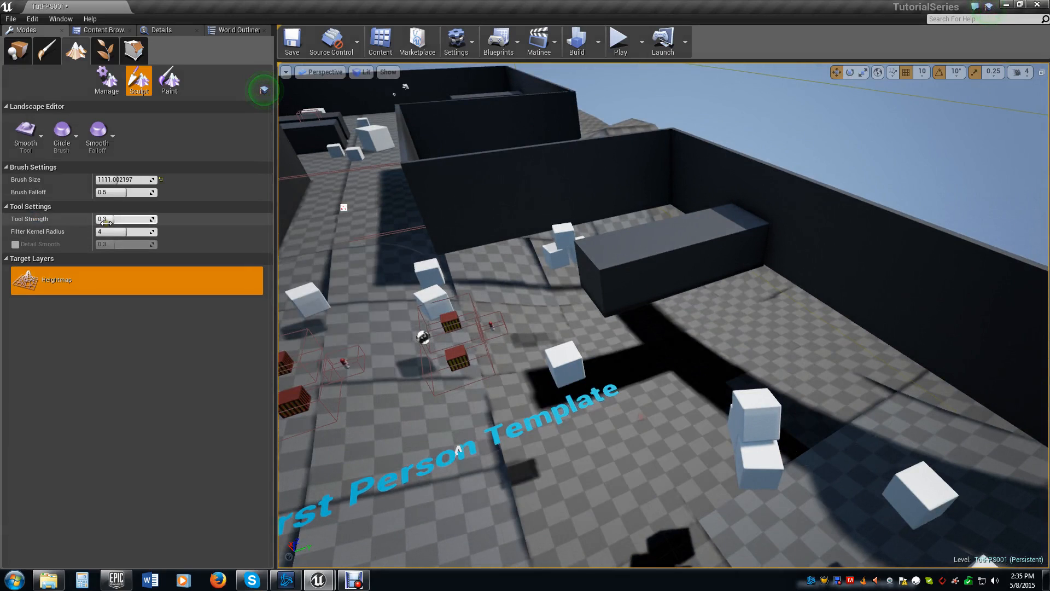
Switch to the Flatten tool and view the whole landscape around both walled rooms.
left_click(25, 134)
left_click(55, 264)
right_click_drag(631, 392, 504, 386)
scroll(663, 385, "down", 2)
scroll(663, 385, "down", 10)
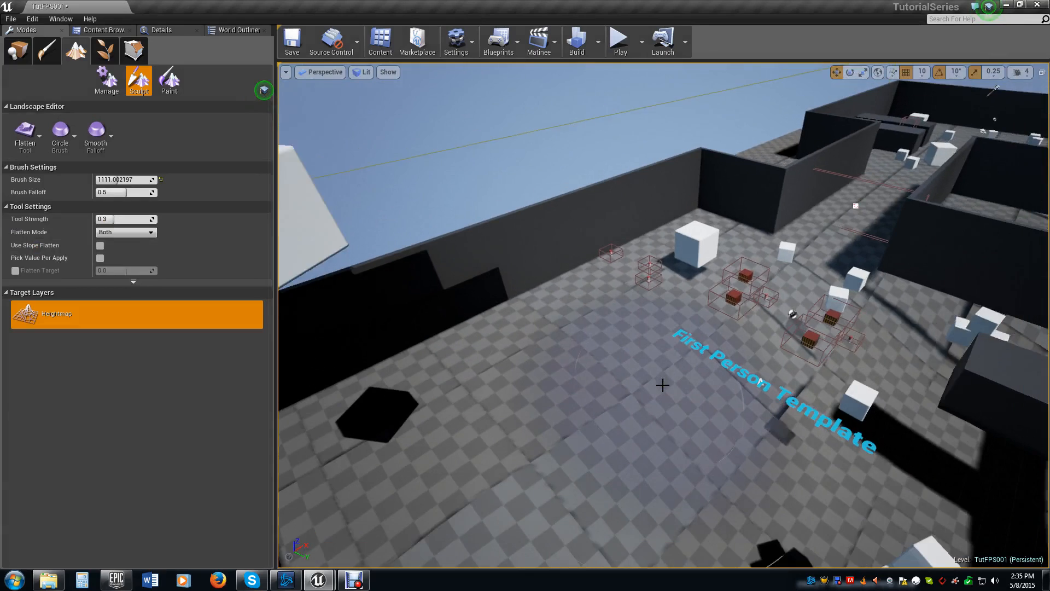
scroll(693, 407, "down", 2)
mouse_move(629, 417)
right_mouse_down()
mouse_move(647, 410)
mouse_move(636, 421)
right_mouse_up()
scroll(651, 423, "down", 8)
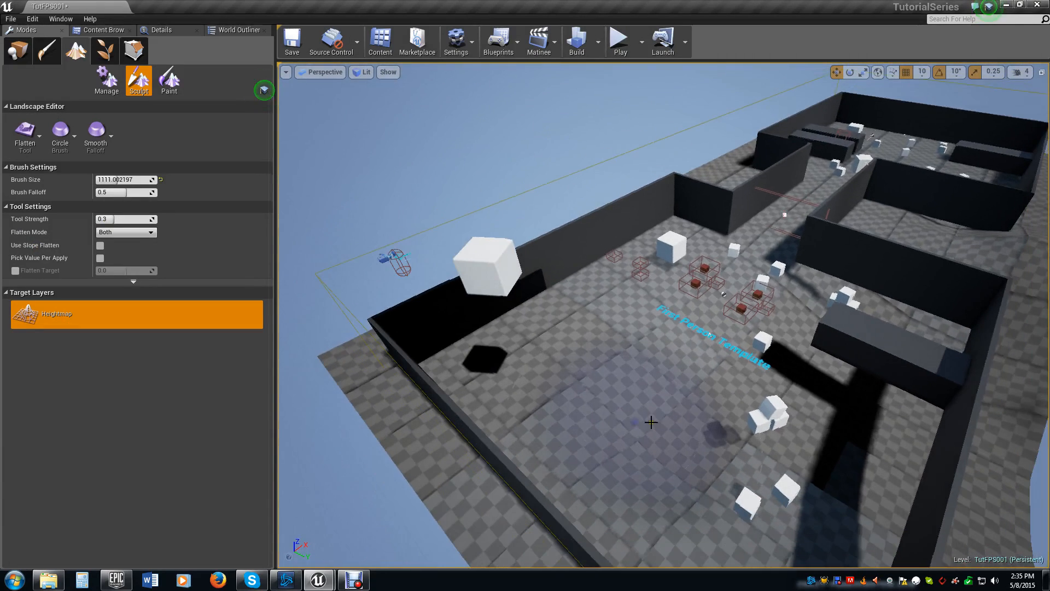
scroll(652, 420, "down", 4)
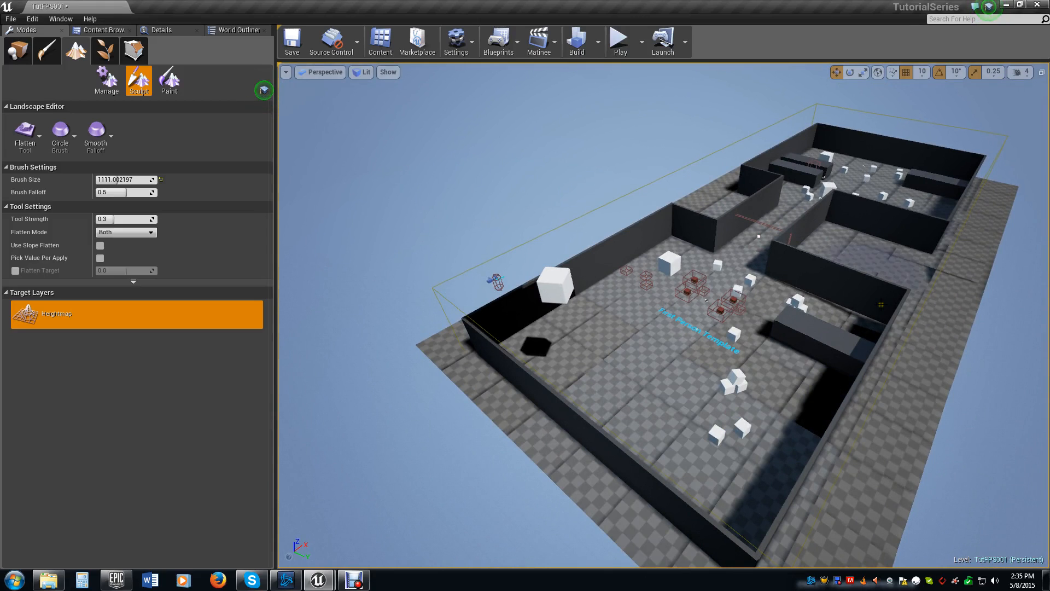
Reshape the ground near the long block and along the strip outside the first room with the Sculpt tool.
left_click(25, 134)
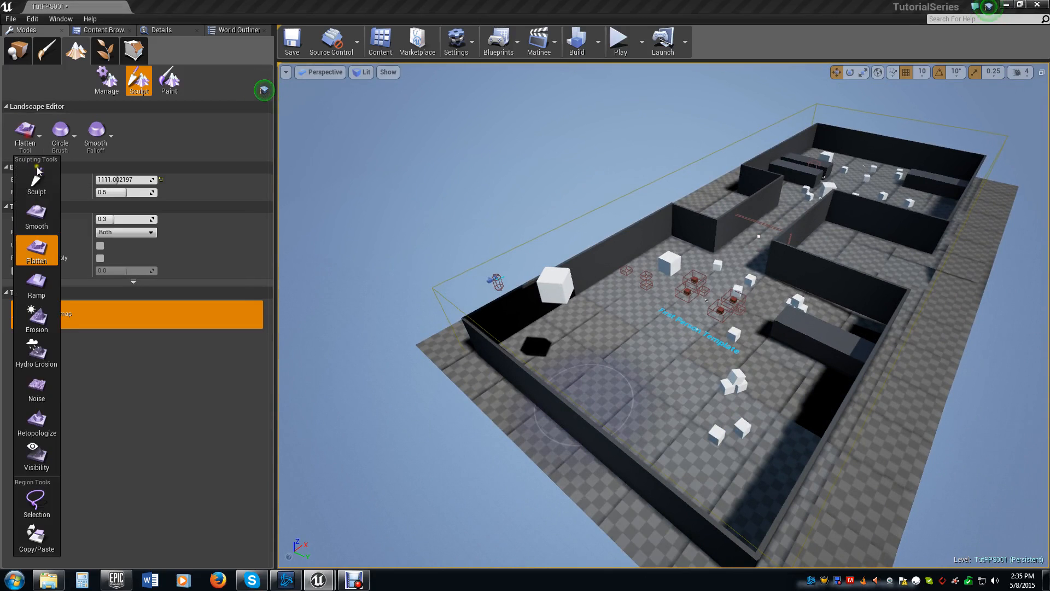
left_click(43, 186)
mouse_move(919, 320)
left_mouse_down()
mouse_move(926, 304)
mouse_move(851, 438)
mouse_move(948, 317)
mouse_move(875, 306)
mouse_move(810, 356)
mouse_move(793, 448)
left_mouse_up()
Level the sculpted ground around the first room's cubes and the strip outside its wall with the Flatten tool.
left_click(25, 134)
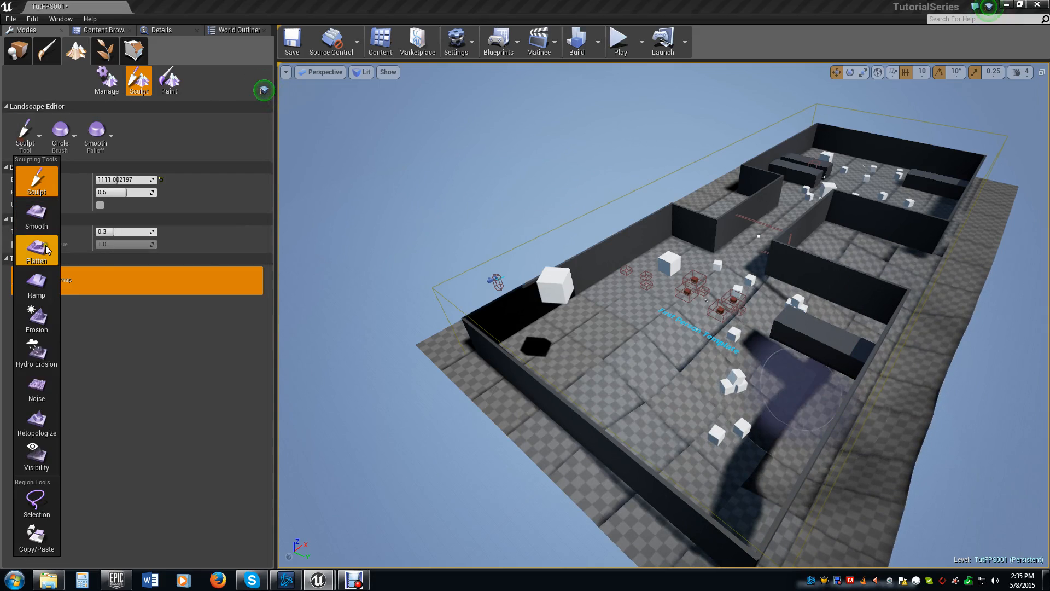
left_click(46, 247)
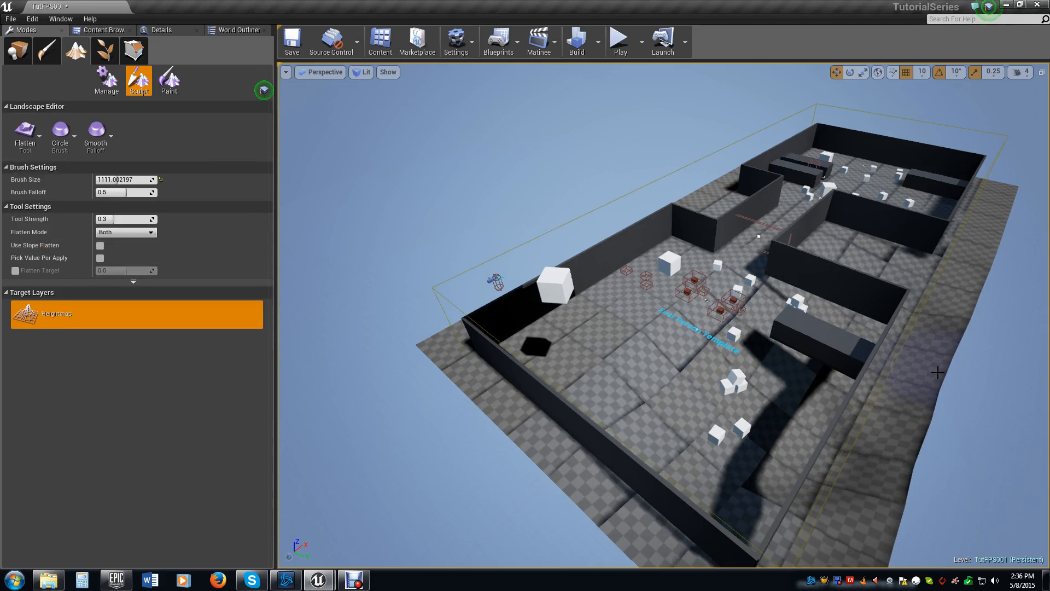
mouse_move(736, 432)
left_mouse_down()
mouse_move(861, 484)
mouse_move(916, 406)
left_mouse_up()
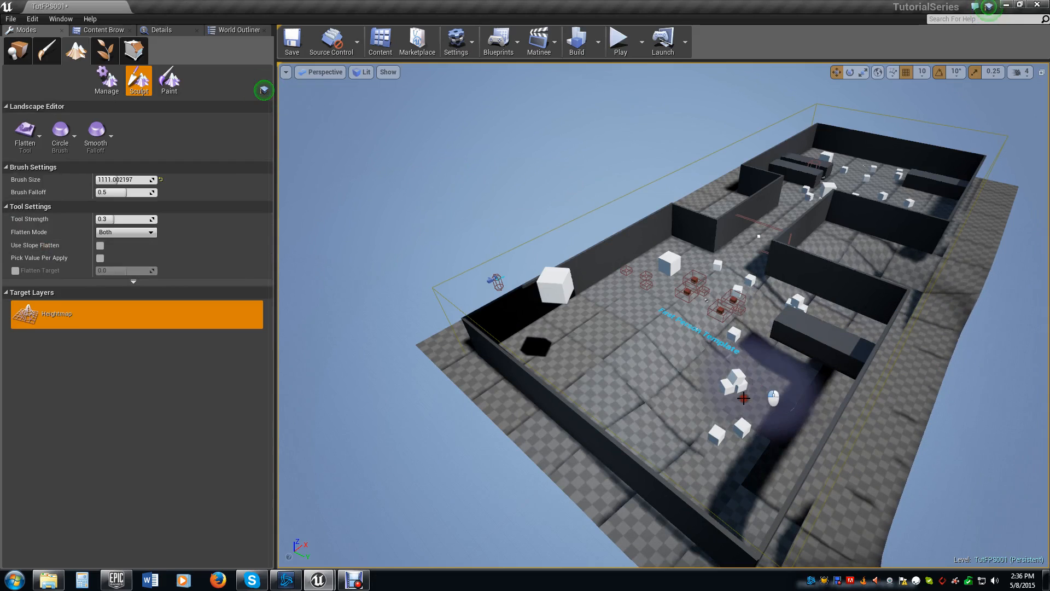
left_click_drag(951, 332, 969, 377)
Inspect the sculpted floor from inside the first room and switch to the Ramp tool.
right_click_drag(977, 395, 174, 445)
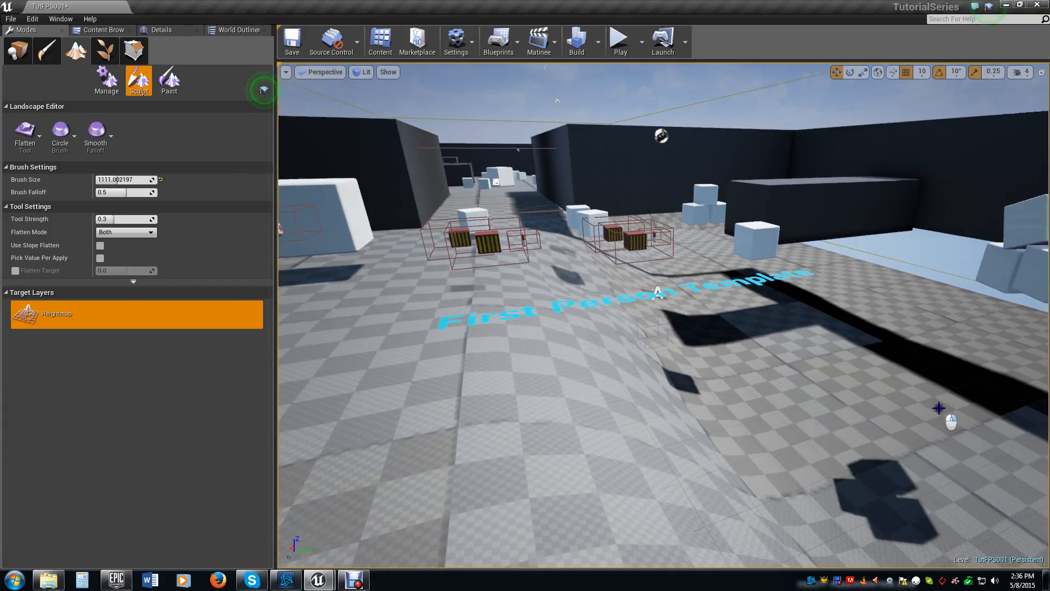
right_click_drag(939, 408, 1046, 383)
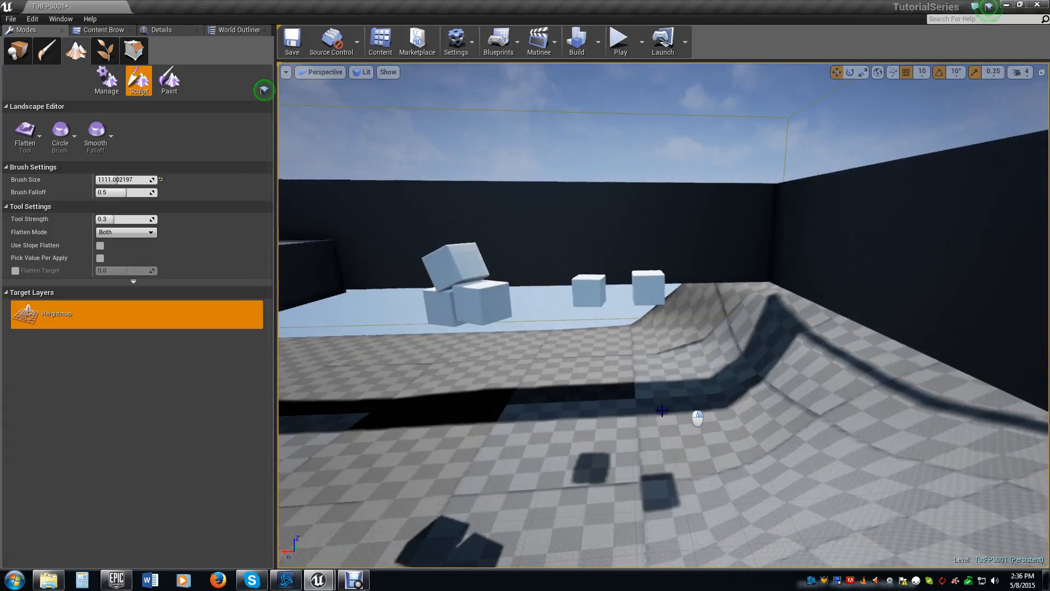
right_click_drag(662, 410, 591, 426)
right_click_drag(694, 403, 724, 371)
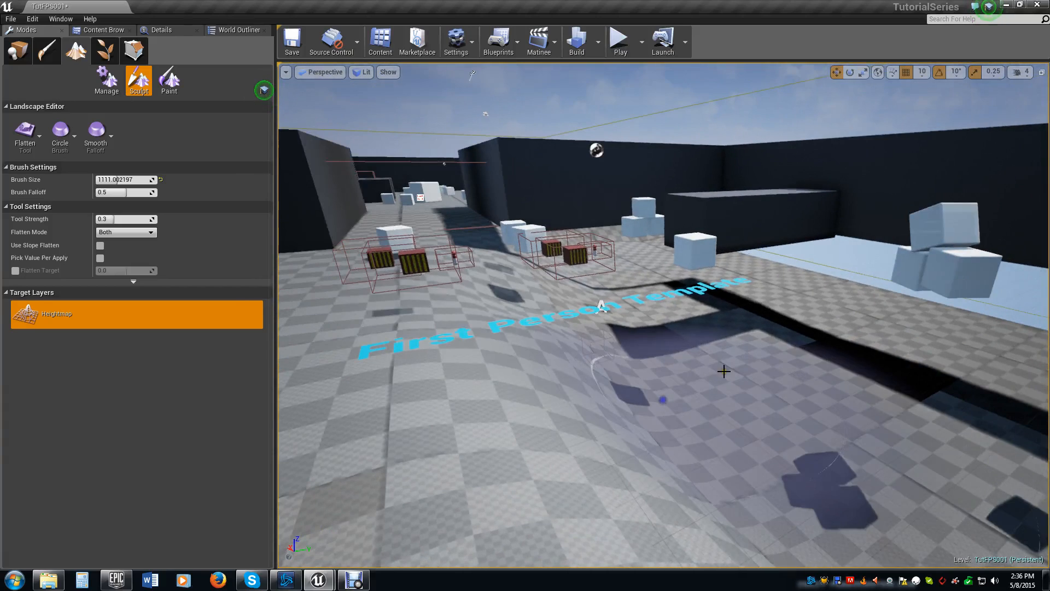
left_click(33, 137)
left_click(37, 283)
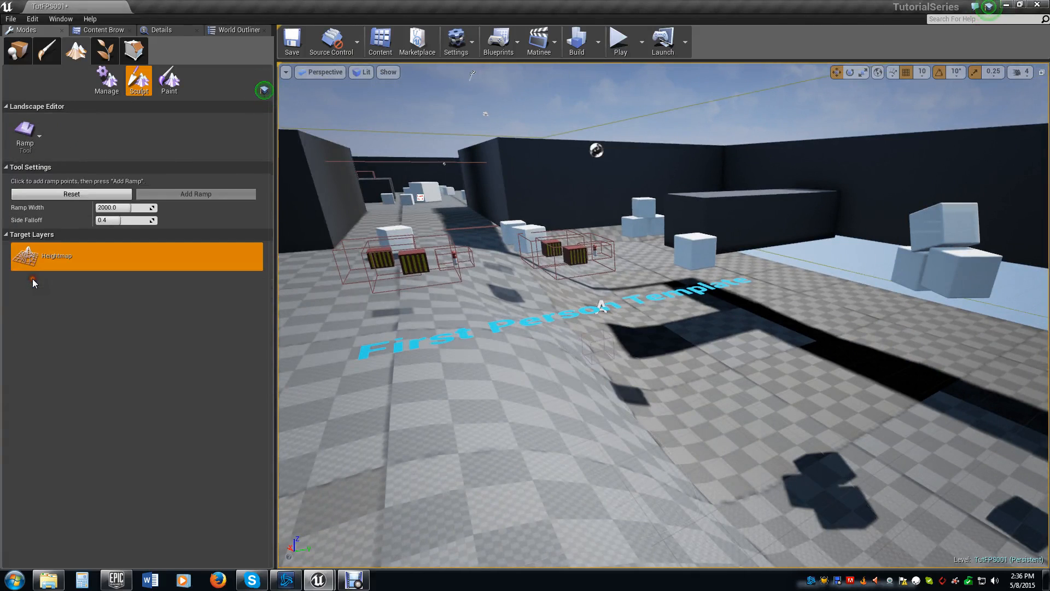
Place two ramp points, one on the first room's high ground and one below the slope near the cubes.
right_click_drag(929, 398, 565, 342)
left_click(475, 250)
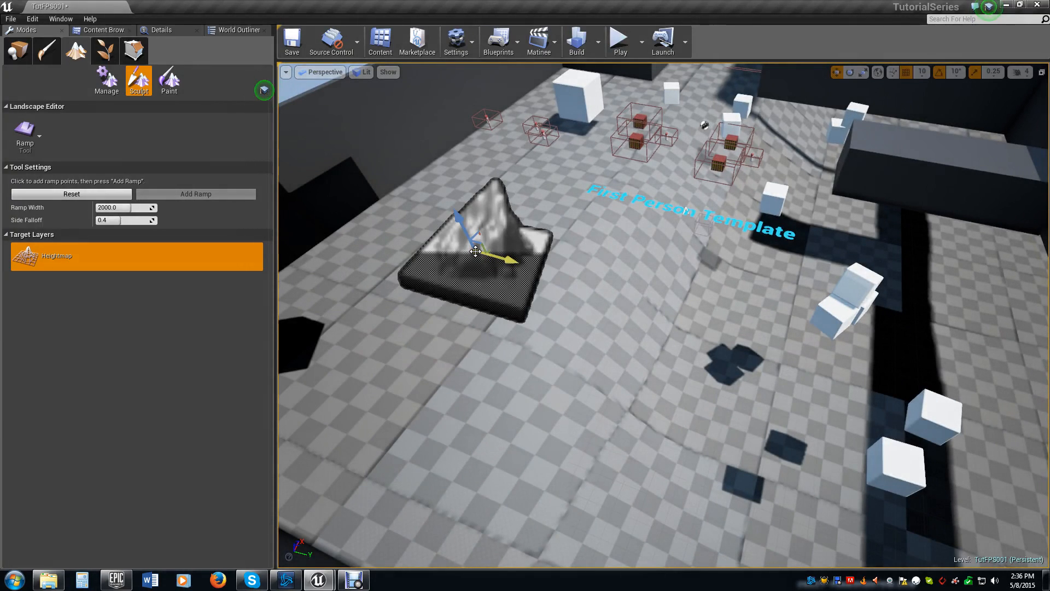
left_click(819, 416)
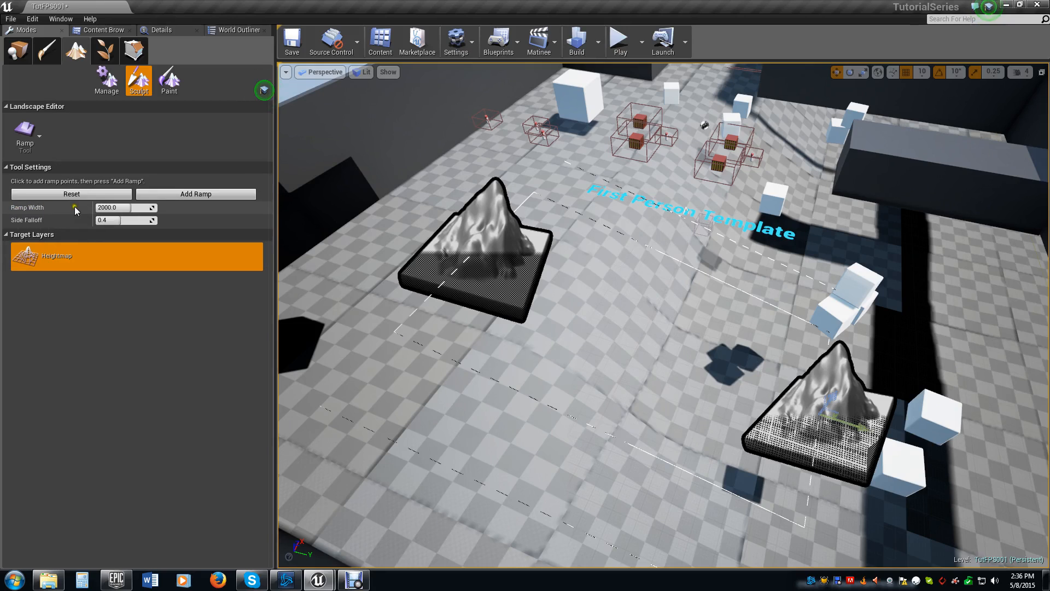
Set the ramp width to 1000.
mouse_move(128, 209)
left_mouse_down()
mouse_move(106, 213)
mouse_move(122, 210)
left_mouse_up()
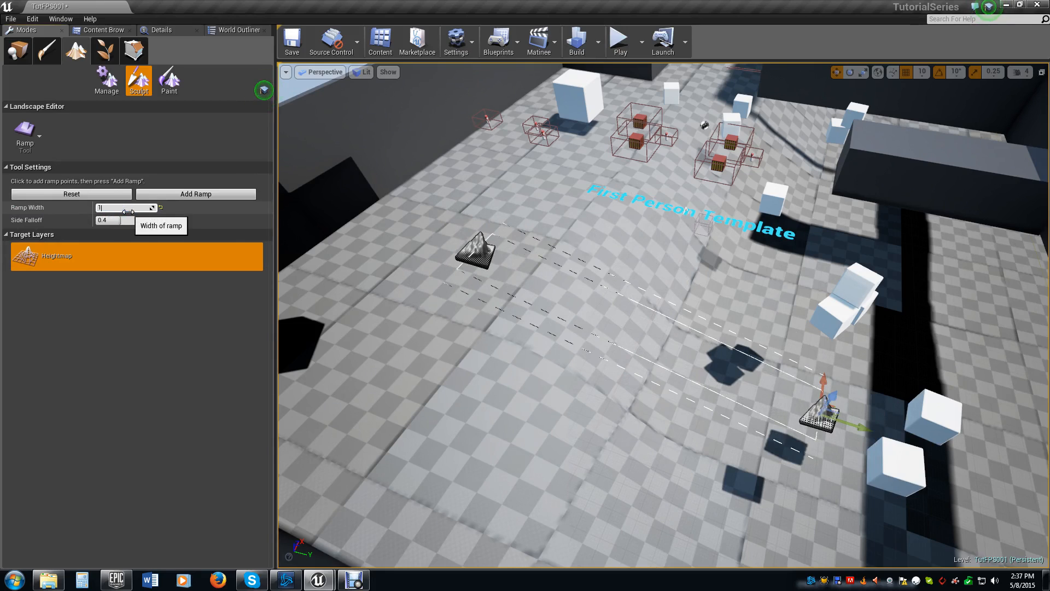
type("00")
key("Return")
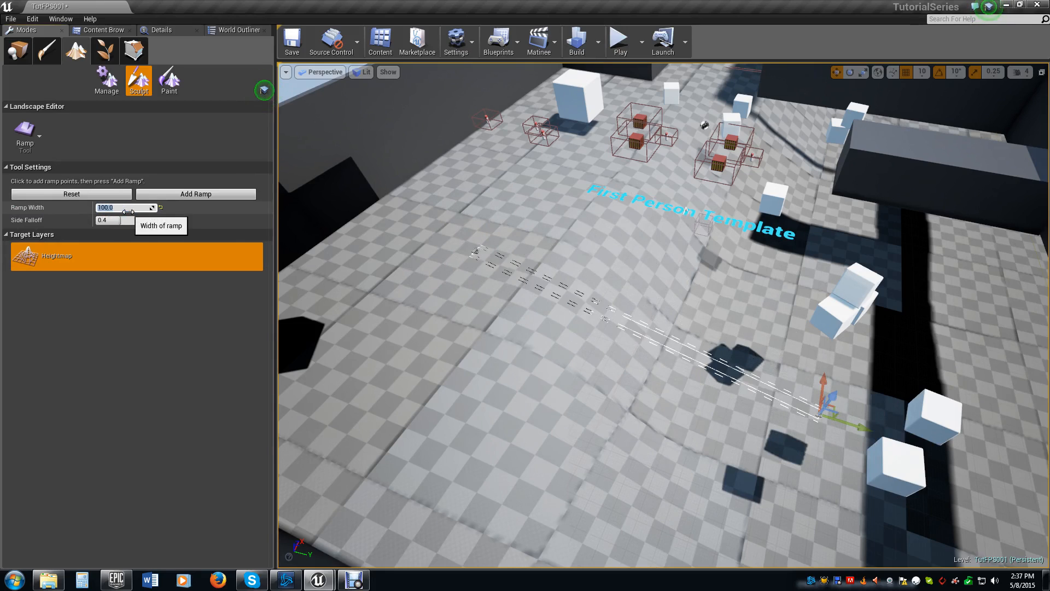
type("1000")
key("Return")
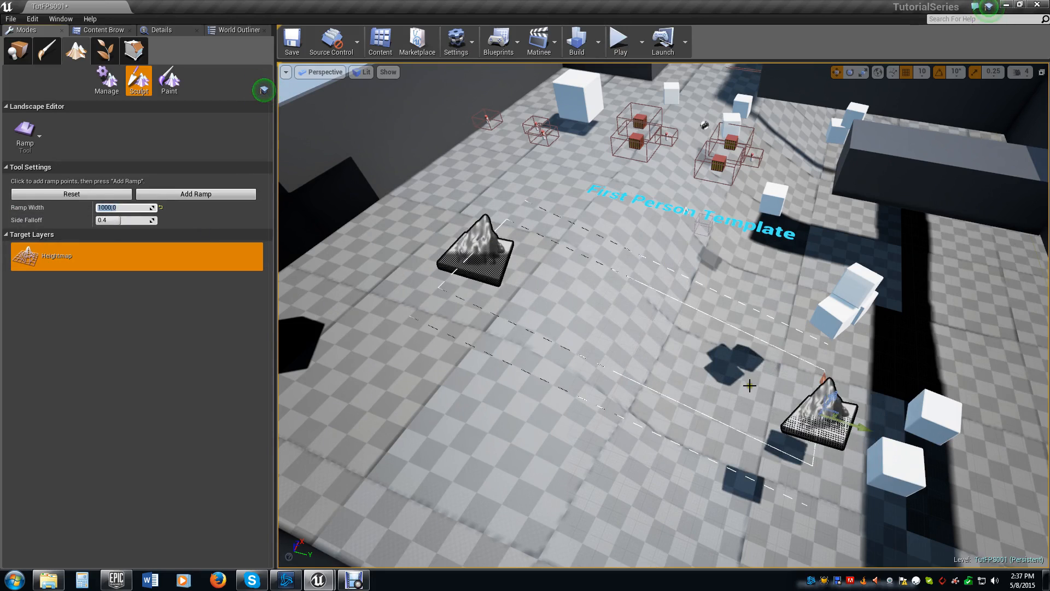
Relocate the ramp's lower end point to the ground behind the striped crates and inspect the ramp outline.
mouse_move(769, 389)
right_mouse_down()
mouse_move(930, 380)
mouse_move(856, 413)
mouse_move(611, 295)
mouse_move(487, 310)
mouse_move(481, 352)
mouse_move(493, 434)
mouse_move(598, 297)
mouse_move(731, 305)
mouse_move(746, 202)
mouse_move(513, 272)
mouse_move(479, 310)
mouse_move(459, 307)
mouse_move(761, 385)
right_mouse_up()
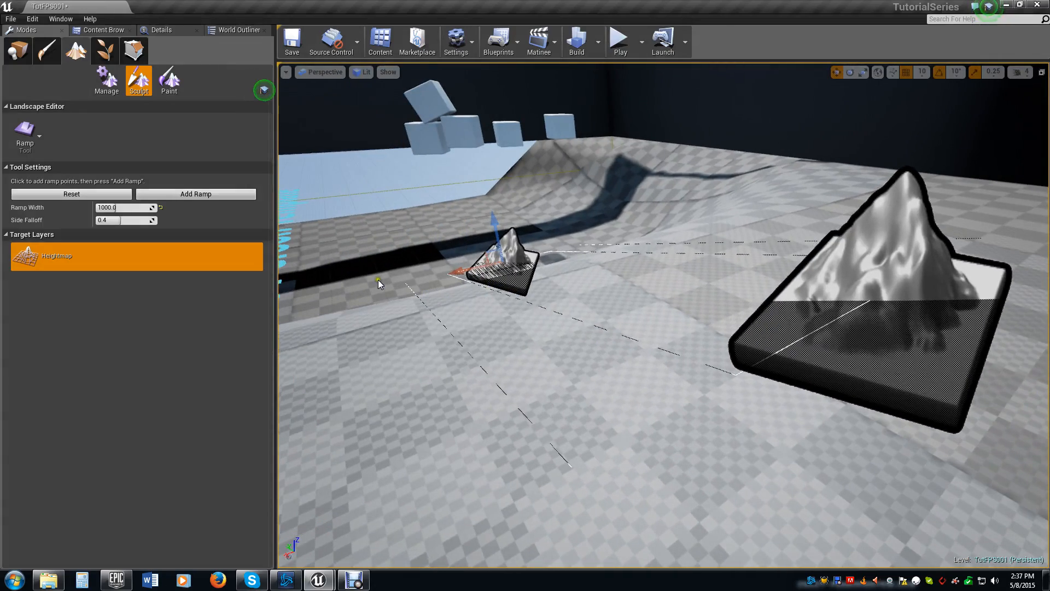
right_click_drag(470, 244, 638, 134)
right_click_drag(638, 27, 1029, 229)
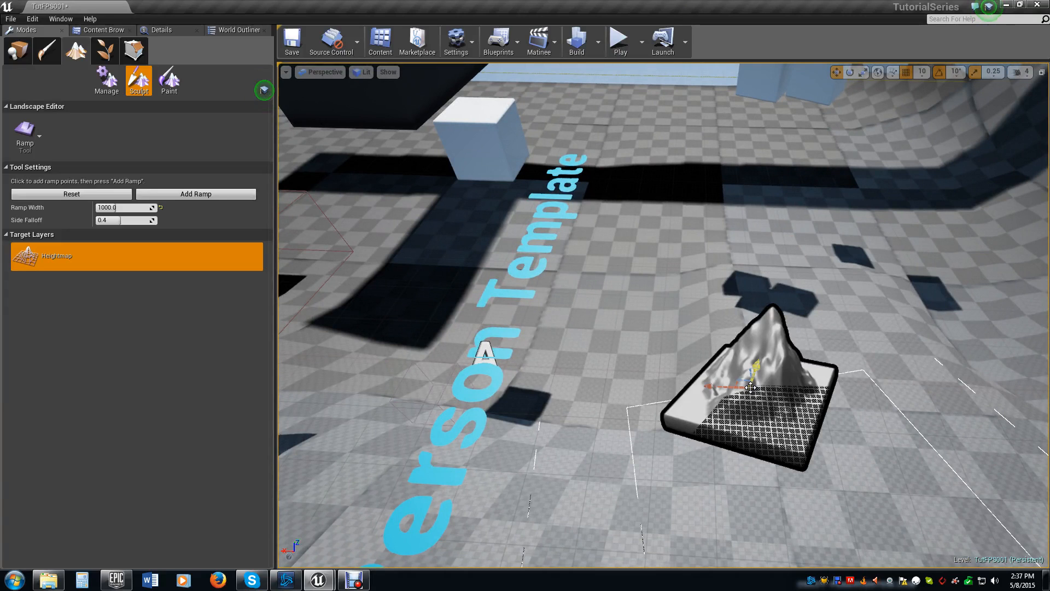
right_click_drag(573, 332, 508, 302)
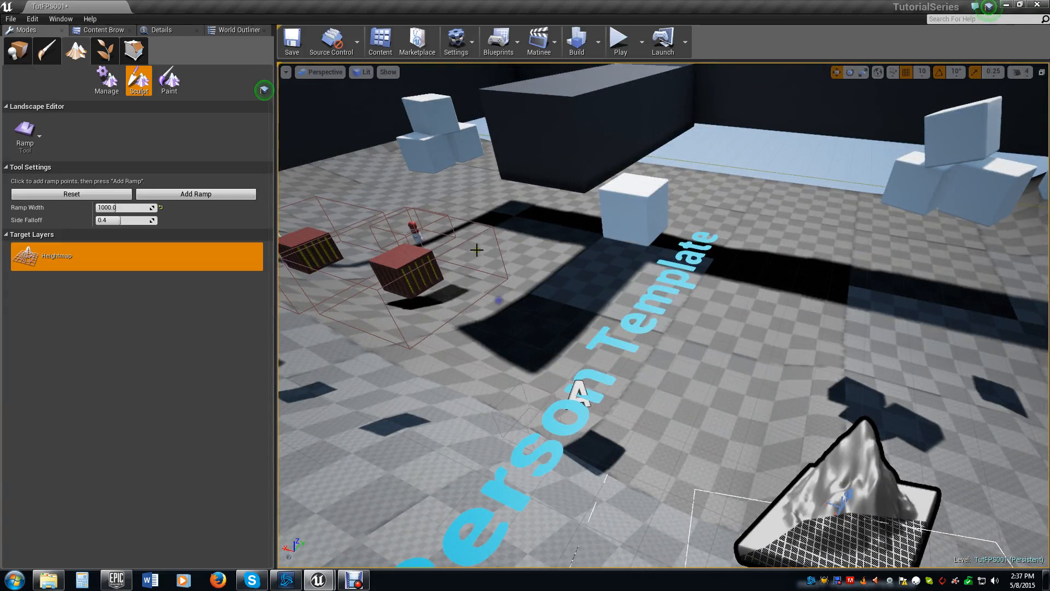
left_click(476, 195)
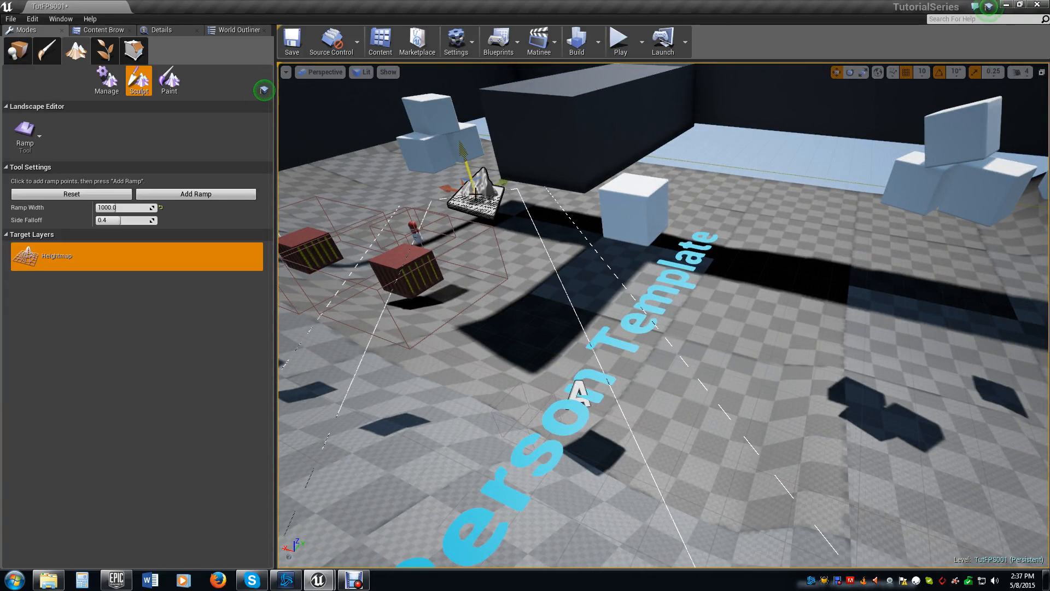
mouse_move(673, 367)
right_mouse_down()
mouse_move(907, 391)
mouse_move(1038, 363)
mouse_move(1046, 350)
mouse_move(766, 377)
mouse_move(728, 333)
mouse_move(761, 356)
mouse_move(673, 416)
right_mouse_up()
right_click_drag(548, 169, 547, 170)
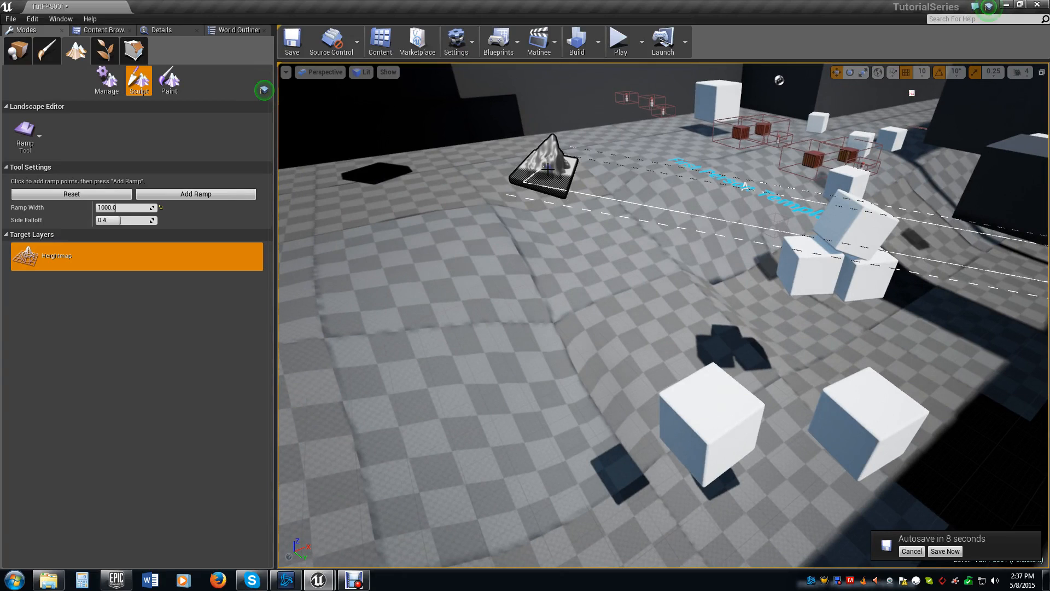
Clear the ramp points, place two new ones on the floor on either side of the cubes, and raise one of them toward wall height.
left_click(74, 195)
right_click_drag(607, 235, 699, 224)
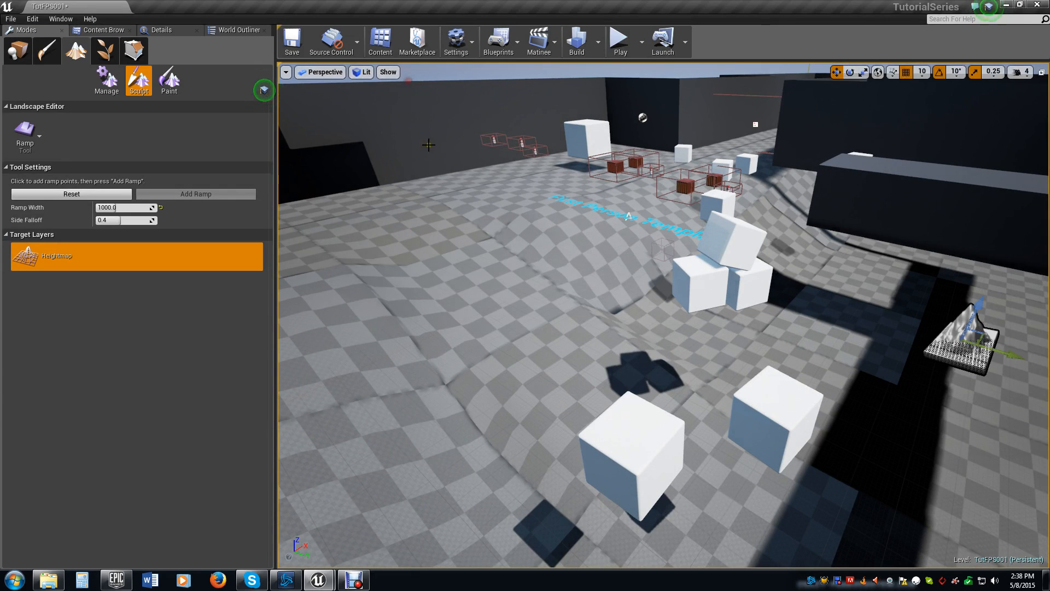
left_click(441, 171)
key("w")
right_click_drag(471, 238, 533, 243)
key("s")
left_click_drag(760, 359, 730, 41)
right_click_drag(785, 210, 644, 146)
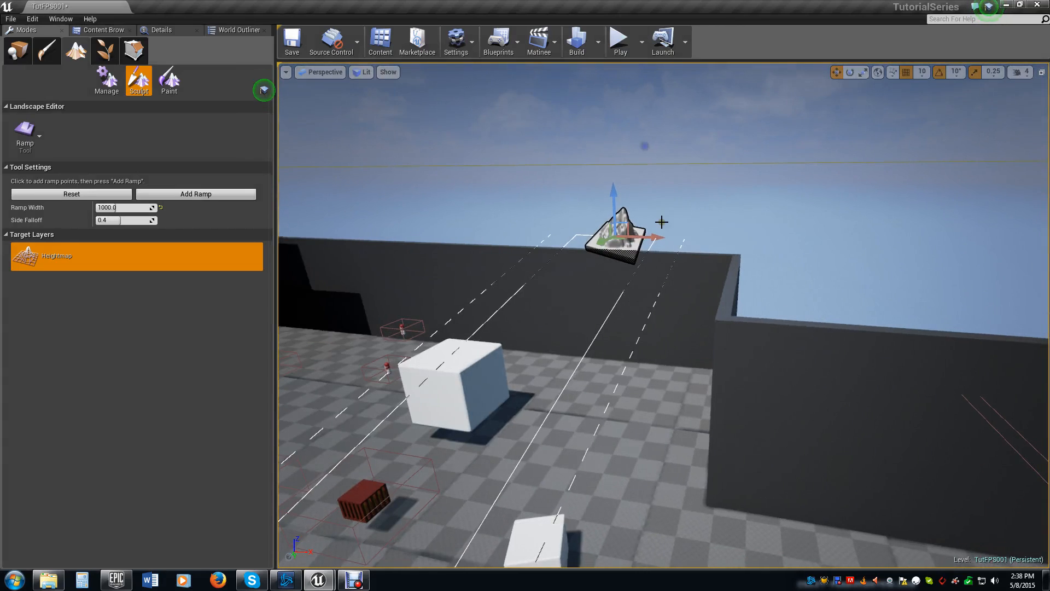
Shift the raised ramp end point to the inner side of the room's outer wall and add the ramp.
left_click_drag(658, 239, 331, 207)
right_click_drag(399, 260, 265, 296)
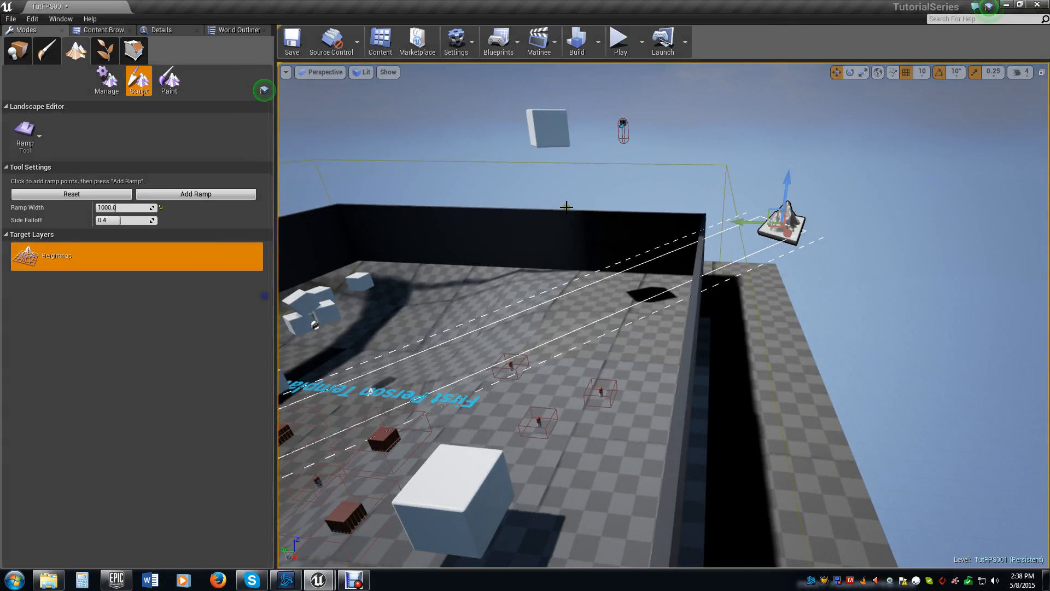
left_click_drag(743, 221, 632, 228)
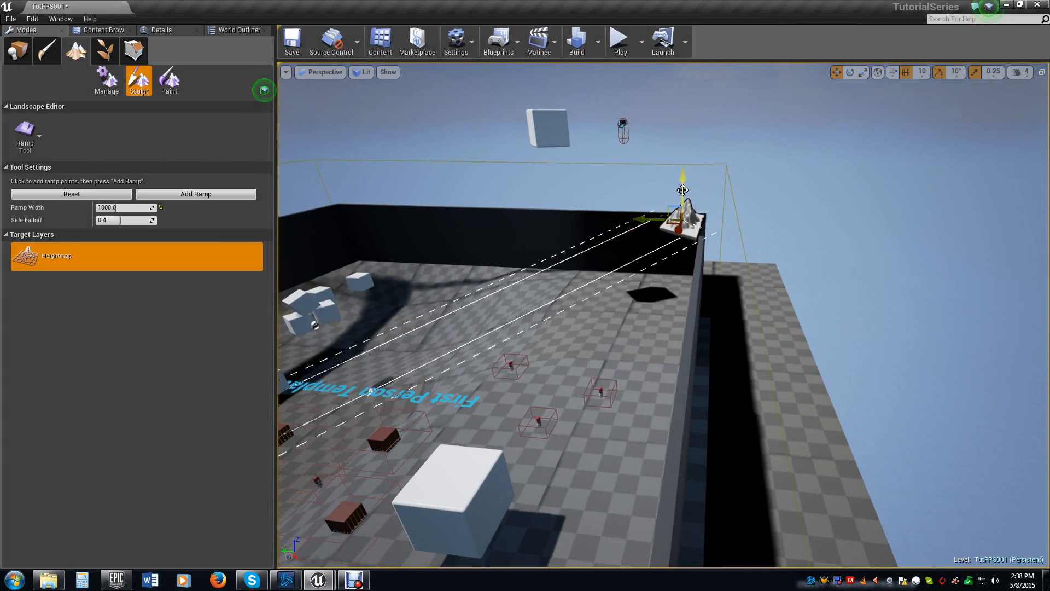
left_click(218, 195)
Move the ramp's upper end point outward past the outer wall and add the ramp again.
scroll(586, 324, "down", 5)
mouse_move(689, 285)
right_mouse_down()
mouse_move(587, 323)
mouse_move(611, 280)
mouse_move(551, 298)
mouse_move(555, 281)
mouse_move(772, 226)
mouse_move(803, 182)
mouse_move(809, 244)
mouse_move(525, 355)
mouse_move(491, 361)
mouse_move(486, 328)
mouse_move(594, 337)
mouse_move(560, 344)
mouse_move(570, 409)
right_mouse_up()
scroll(610, 279, "up", 5)
key("w")
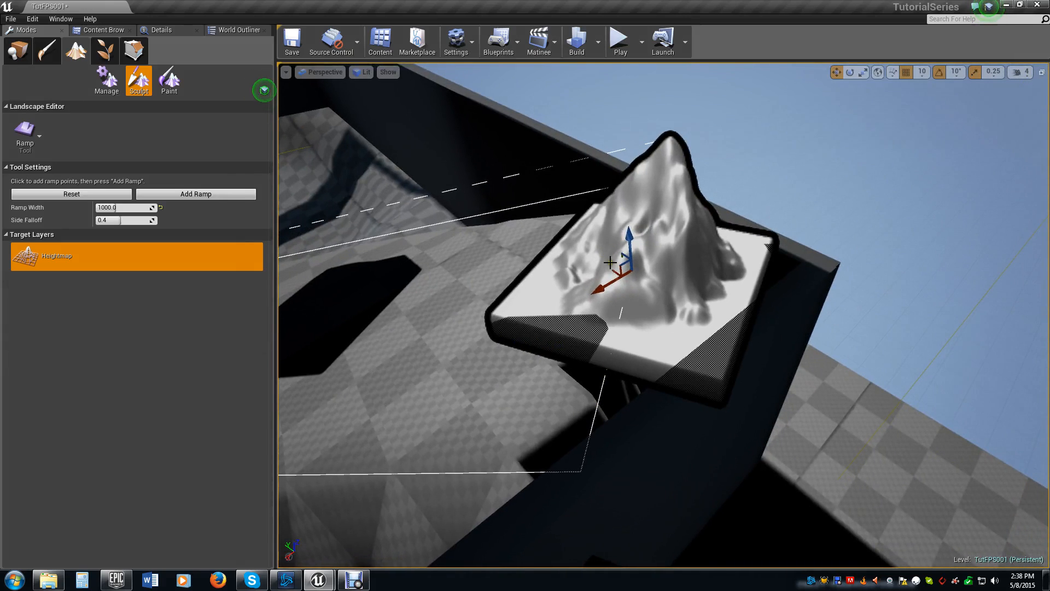
left_click_drag(612, 268, 818, 259)
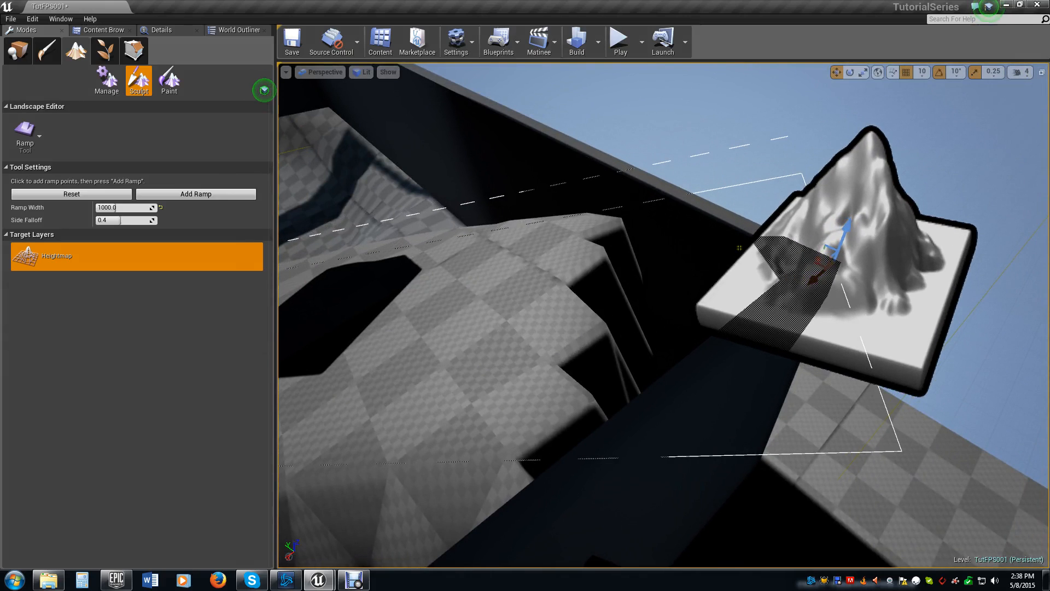
left_click(185, 195)
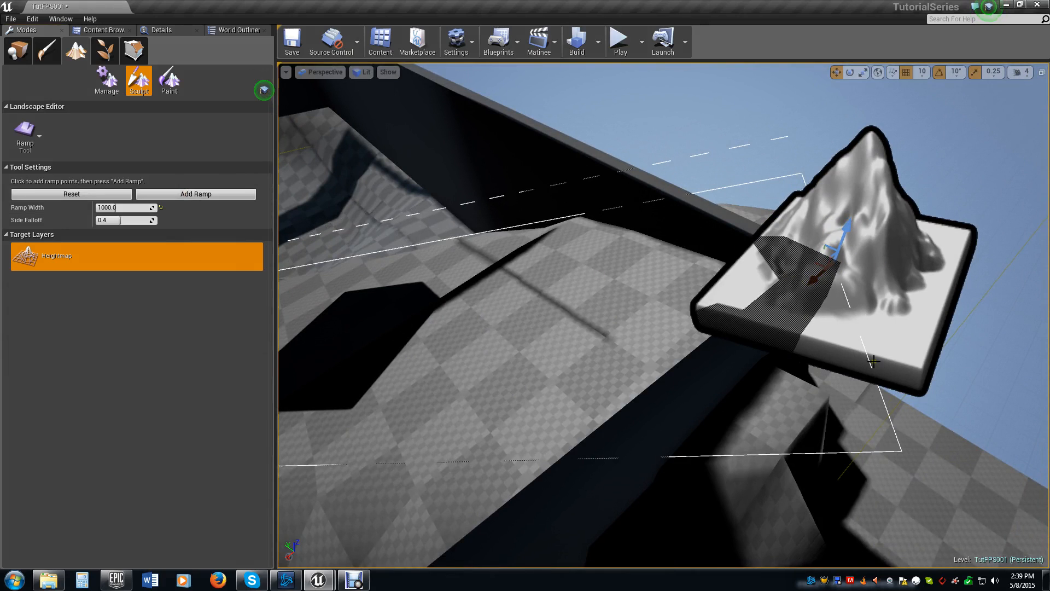
Inspect the new ramp around the outer wall and from inside the room, and clear the ramp points.
right_click_drag(815, 272, 957, 255)
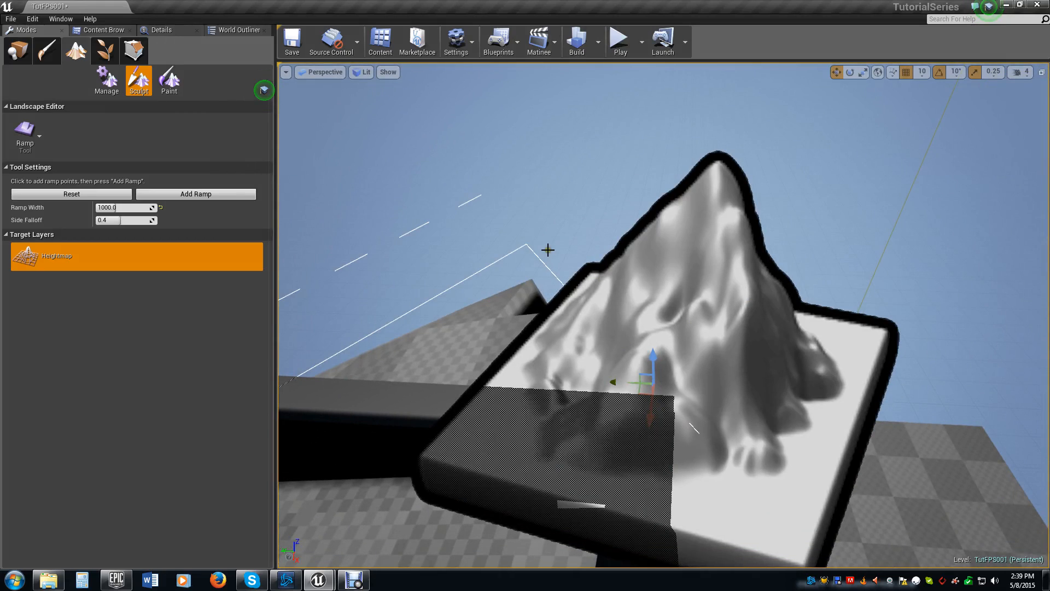
right_click_drag(591, 293, 678, 345)
right_click_drag(605, 300, 64, 205)
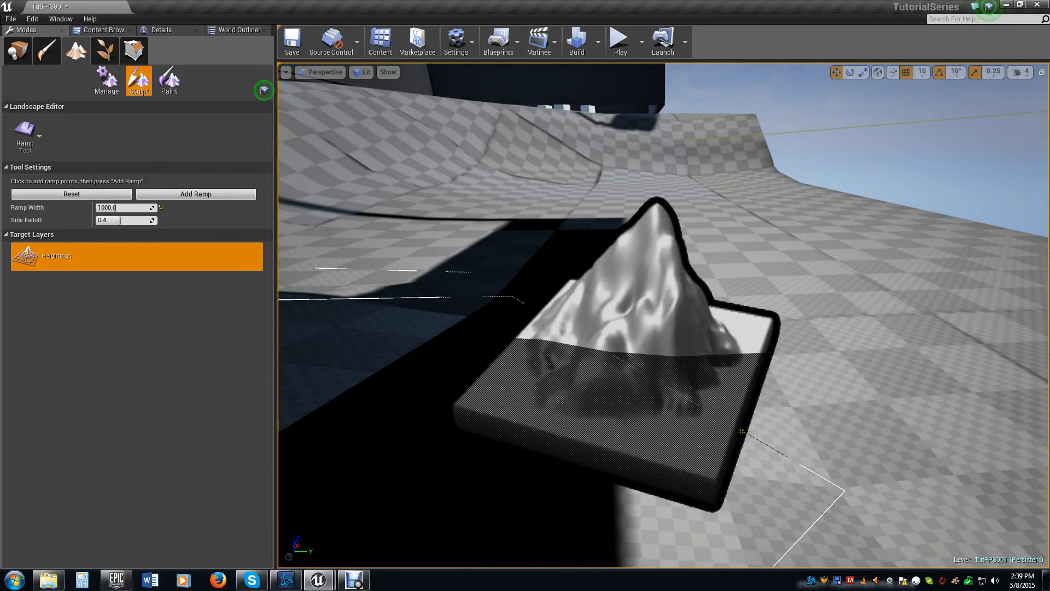
mouse_move(608, 311)
right_mouse_down()
mouse_move(364, 187)
mouse_move(206, 234)
mouse_move(170, 272)
mouse_move(71, 279)
mouse_move(96, 284)
mouse_move(44, 99)
right_mouse_up()
left_click(63, 194)
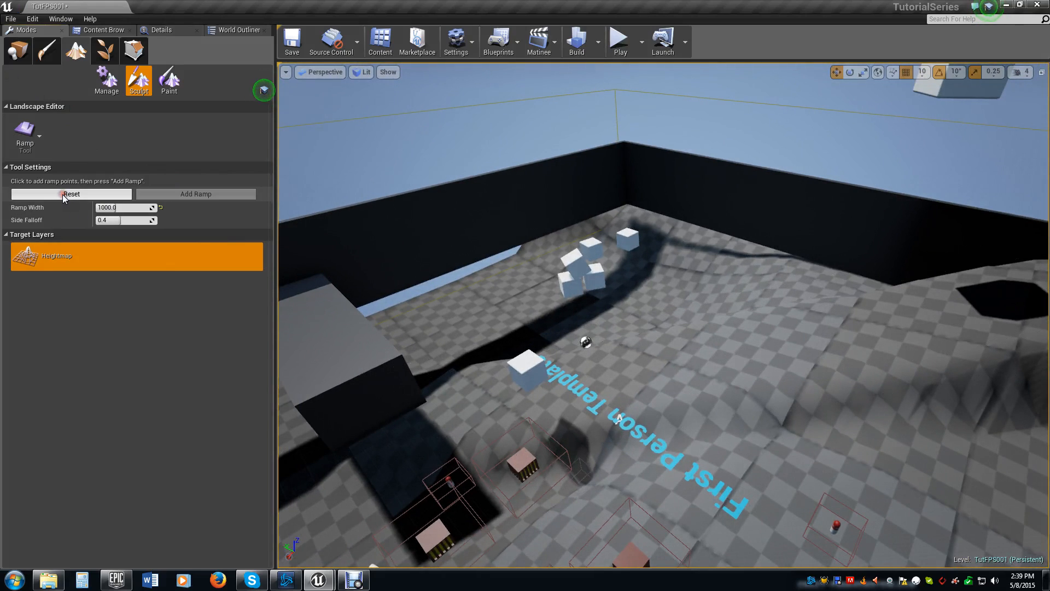
Switch to the Retopologize tool and brush over the slopes near the First Person Template text and the ground around the striped crates.
left_click(24, 133)
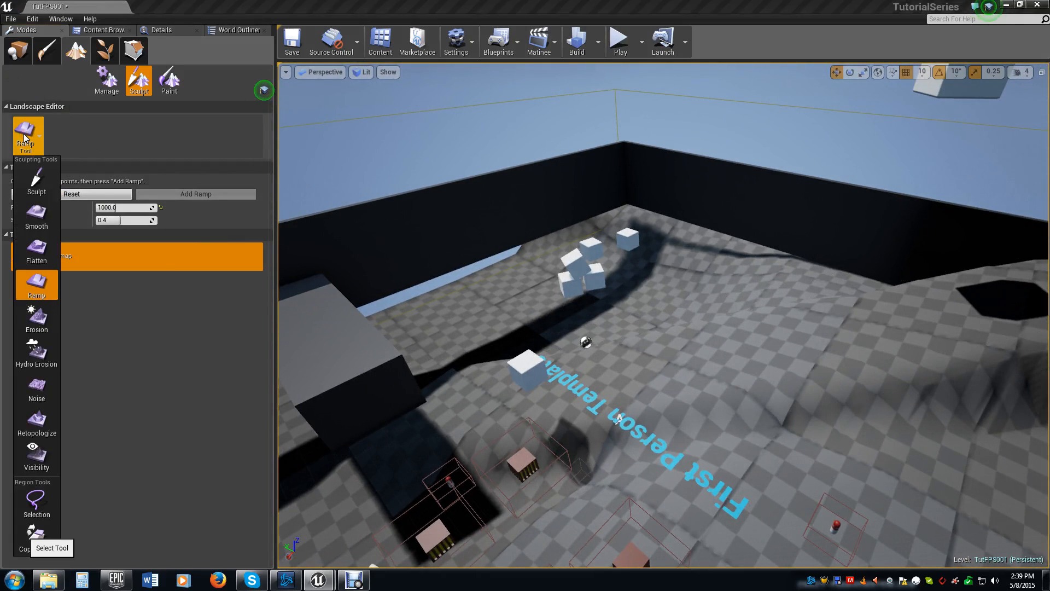
left_click(49, 420)
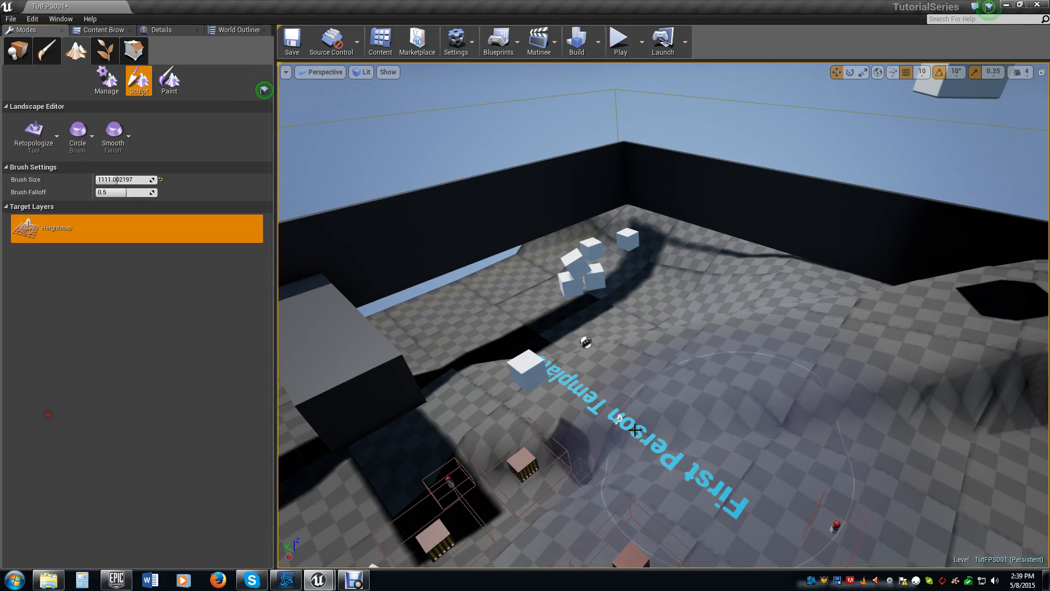
mouse_move(786, 361)
left_mouse_down()
mouse_move(727, 359)
mouse_move(757, 401)
mouse_move(810, 385)
left_mouse_up()
right_click_drag(810, 384, 841, 337)
left_click_drag(842, 337, 930, 293)
right_click_drag(930, 293, 947, 286)
mouse_move(875, 296)
left_mouse_down()
mouse_move(701, 274)
mouse_move(677, 237)
mouse_move(712, 197)
mouse_move(609, 207)
mouse_move(708, 215)
mouse_move(766, 188)
mouse_move(602, 253)
mouse_move(750, 303)
mouse_move(609, 225)
mouse_move(563, 178)
mouse_move(554, 253)
left_mouse_up()
key("w")
mouse_move(555, 253)
right_mouse_down()
mouse_move(720, 276)
mouse_move(590, 204)
mouse_move(520, 3)
mouse_move(755, 356)
mouse_move(576, 305)
right_mouse_up()
mouse_move(575, 305)
left_mouse_down()
mouse_move(556, 230)
mouse_move(629, 313)
mouse_move(520, 403)
mouse_move(645, 273)
mouse_move(626, 164)
mouse_move(483, 99)
mouse_move(542, 147)
mouse_move(591, 157)
mouse_move(544, 117)
mouse_move(464, 130)
left_mouse_up()
right_click_drag(317, 203, 312, 202)
left_click(579, 214)
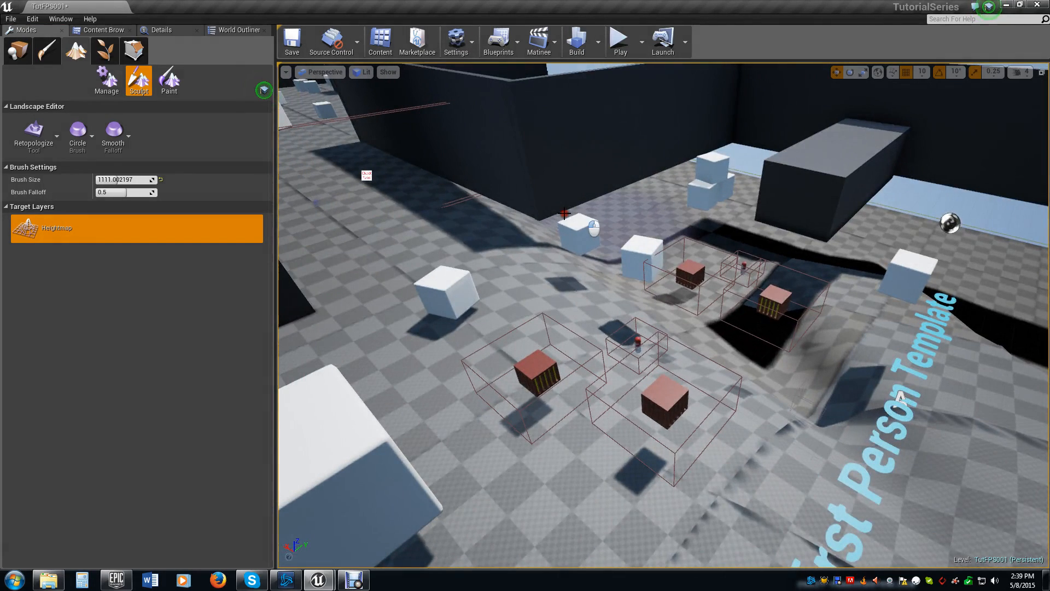
mouse_move(478, 195)
left_mouse_down()
mouse_move(392, 222)
mouse_move(320, 306)
mouse_move(627, 272)
mouse_move(814, 372)
mouse_move(835, 343)
mouse_move(807, 300)
mouse_move(727, 263)
mouse_move(635, 241)
left_mouse_up()
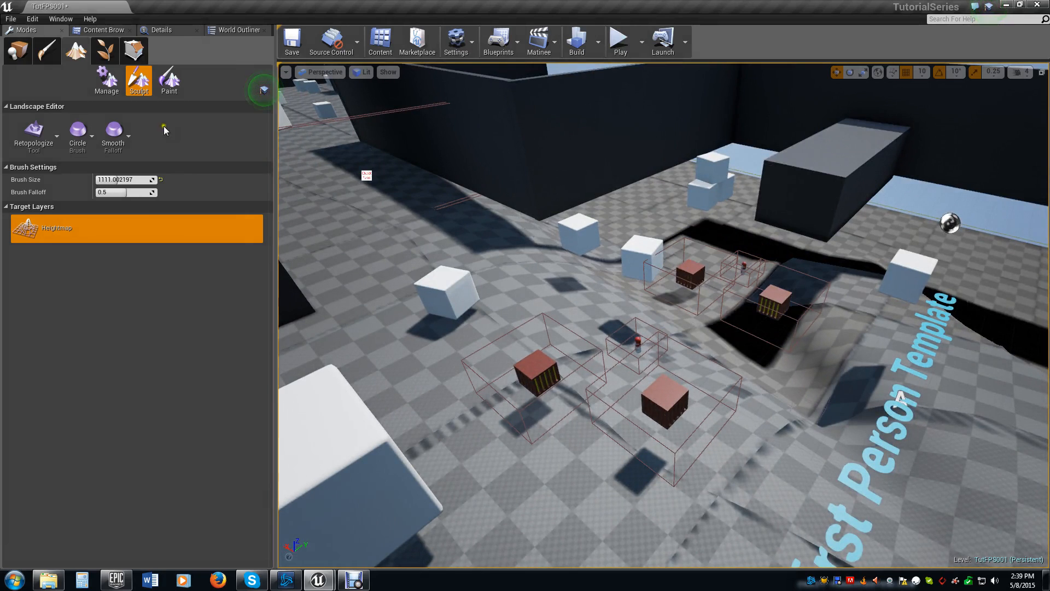
Switch to the Visibility tool and try brushing over the floor around the striped crates and near the neighbouring walls.
left_click(43, 142)
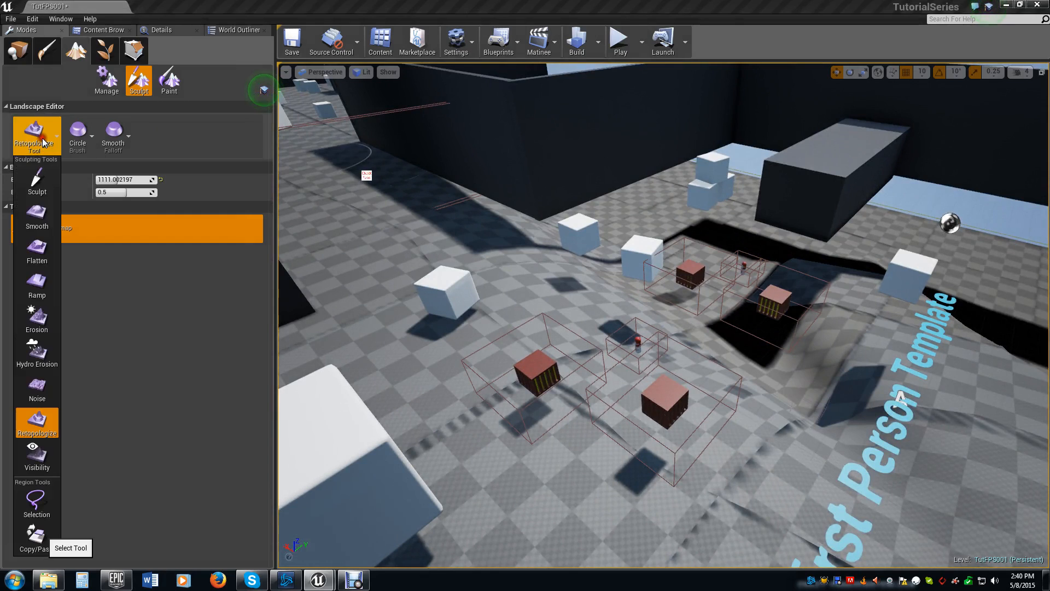
left_click(51, 453)
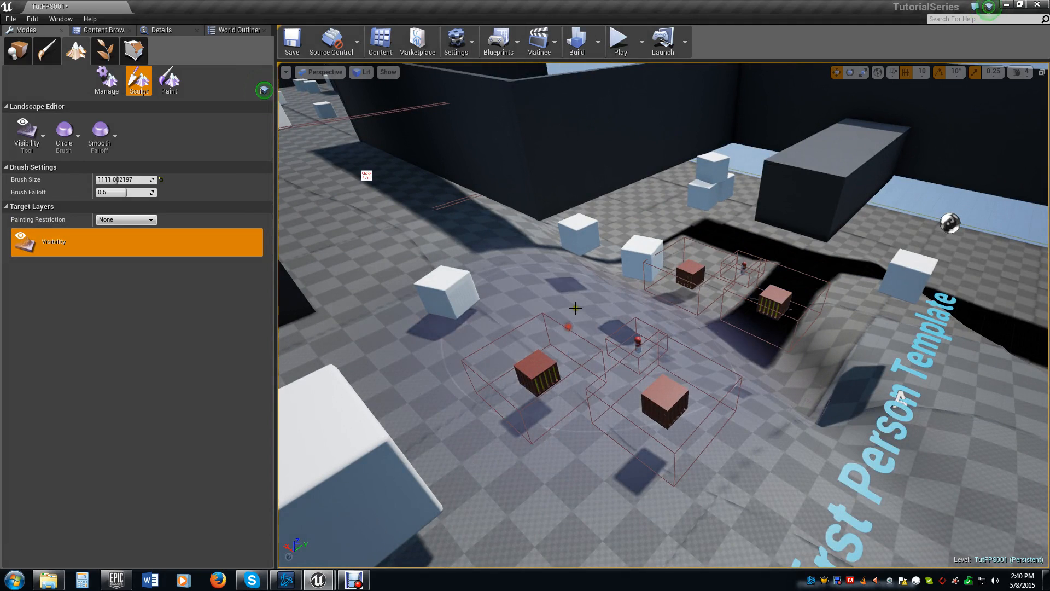
mouse_move(591, 304)
left_mouse_down()
mouse_move(438, 382)
mouse_move(580, 320)
left_mouse_up()
right_click_drag(752, 346, 924, 351)
mouse_move(929, 368)
left_mouse_down()
mouse_move(578, 332)
mouse_move(795, 291)
mouse_move(710, 254)
mouse_move(516, 299)
mouse_move(485, 371)
left_mouse_up()
right_click_drag(595, 366, 291, 332)
mouse_move(690, 318)
left_mouse_down()
mouse_move(722, 471)
mouse_move(720, 339)
mouse_move(706, 353)
mouse_move(720, 329)
mouse_move(708, 359)
left_mouse_up()
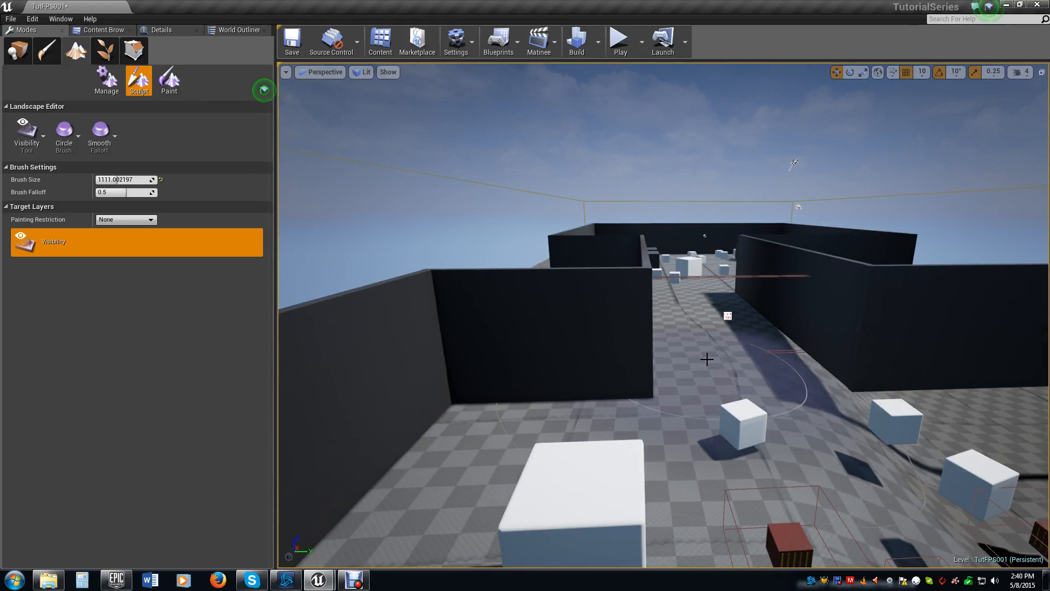
Switch to the Erosion tool and erode the ground around the striped crates and the First Person Template text.
left_click(30, 127)
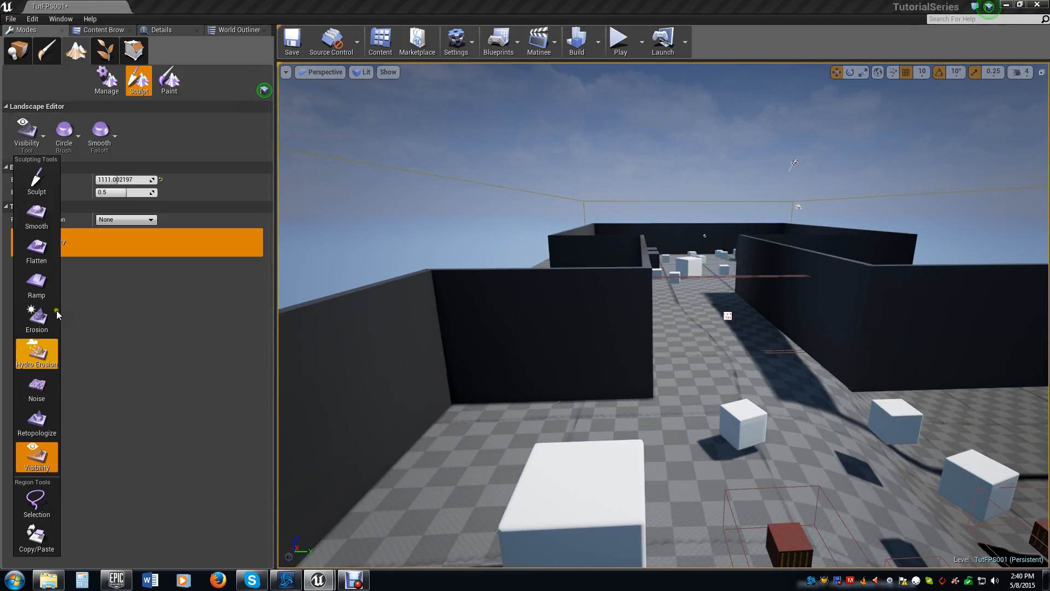
left_click(36, 318)
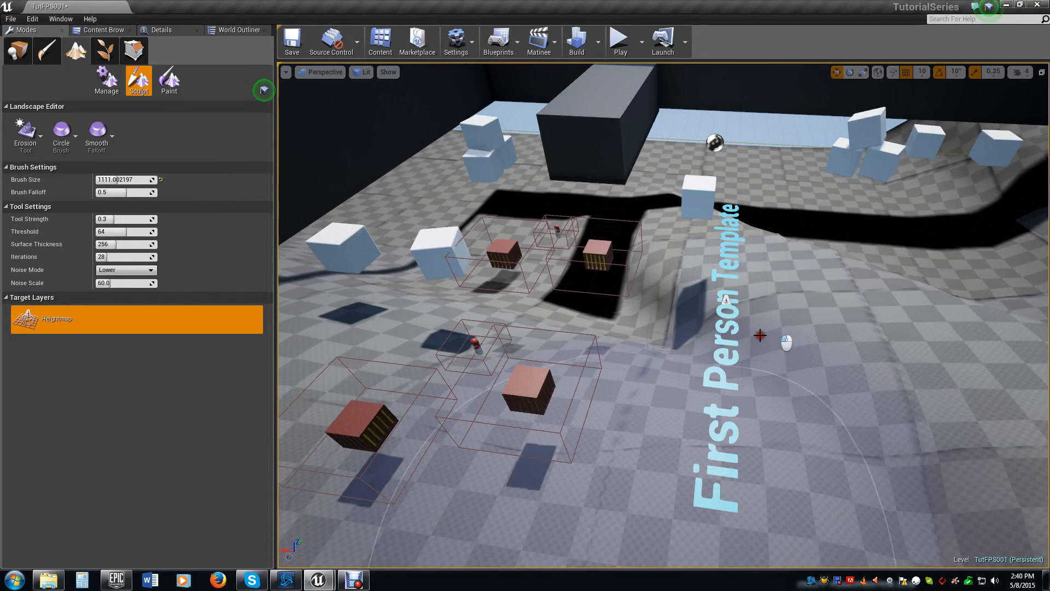
left_click_drag(498, 344, 427, 438)
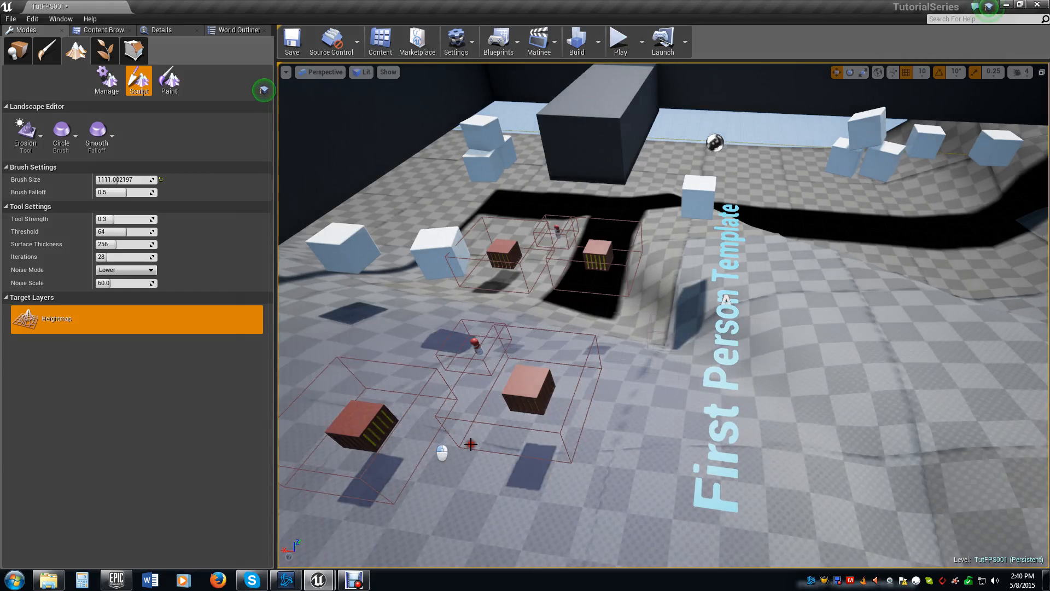
mouse_move(654, 502)
left_mouse_down()
mouse_move(605, 471)
mouse_move(647, 460)
left_mouse_up()
key("w")
mouse_move(647, 460)
right_mouse_down()
mouse_move(823, 469)
mouse_move(473, 456)
mouse_move(399, 371)
mouse_move(429, 404)
mouse_move(469, 405)
mouse_move(399, 375)
mouse_move(396, 401)
mouse_move(389, 391)
mouse_move(392, 383)
mouse_move(394, 396)
mouse_move(509, 478)
mouse_move(426, 488)
right_mouse_up()
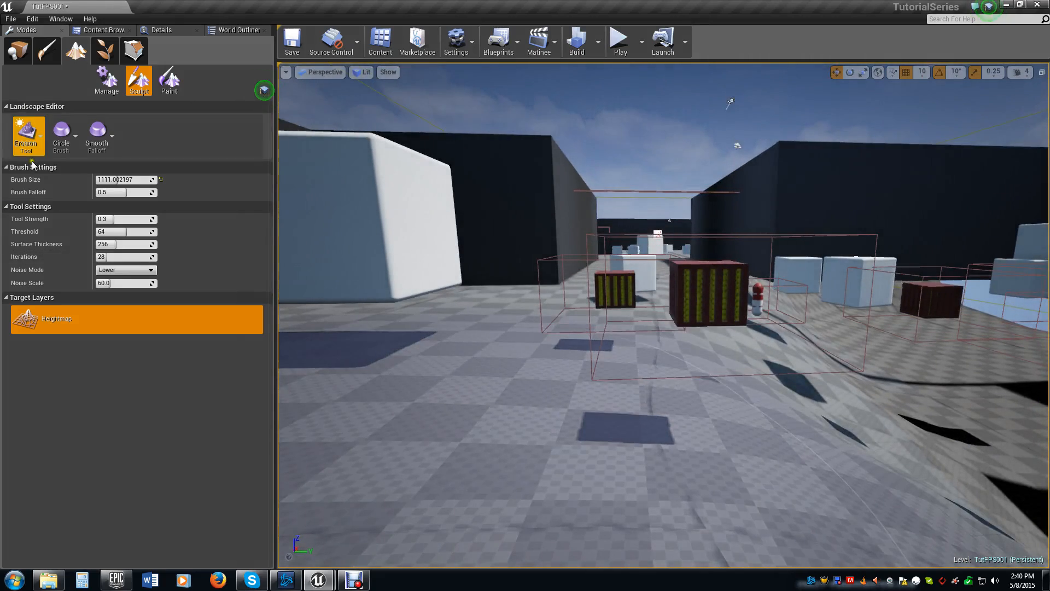
Switch to the Hydro Erosion tool, erode the floor in front of the striped crates, and look over the surrounding terrain.
left_click(28, 144)
left_click(48, 361)
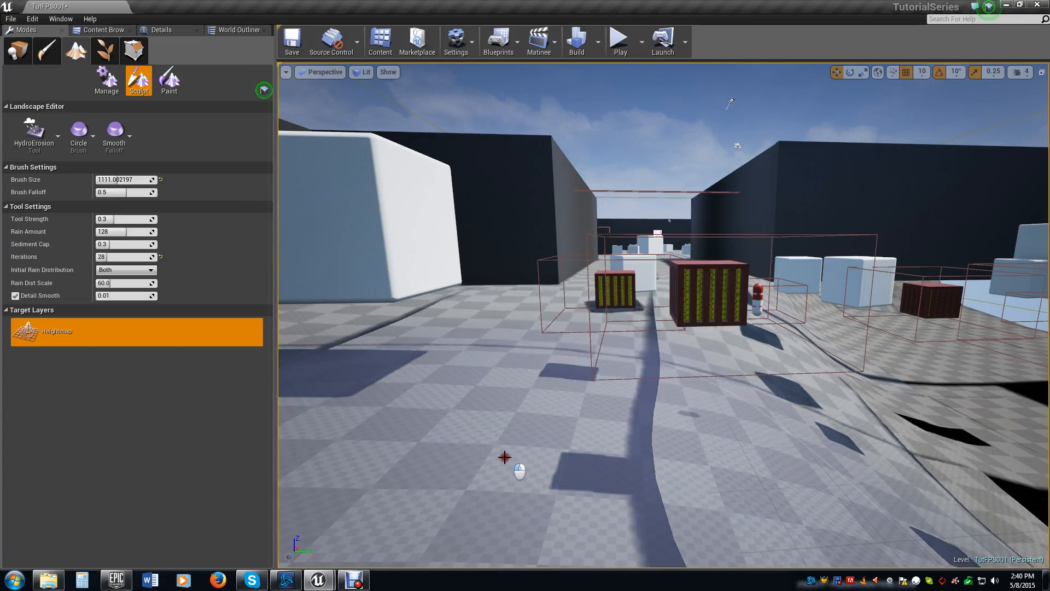
mouse_move(550, 460)
right_mouse_down()
mouse_move(428, 488)
mouse_move(536, 457)
mouse_move(541, 514)
mouse_move(488, 511)
mouse_move(584, 546)
mouse_move(671, 555)
mouse_move(488, 448)
mouse_move(388, 256)
mouse_move(410, 281)
right_mouse_up()
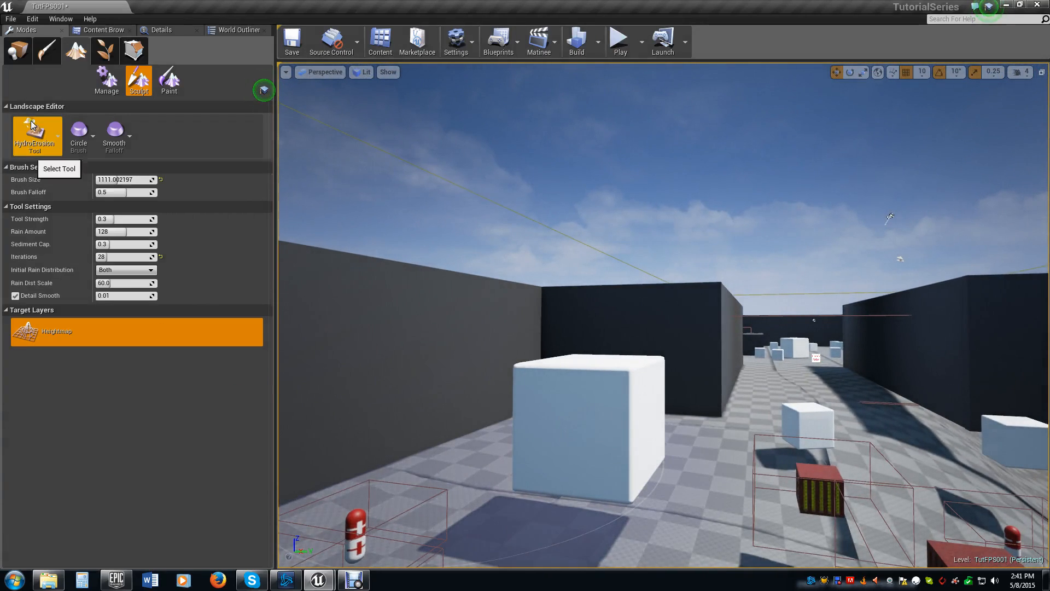
left_click(60, 133)
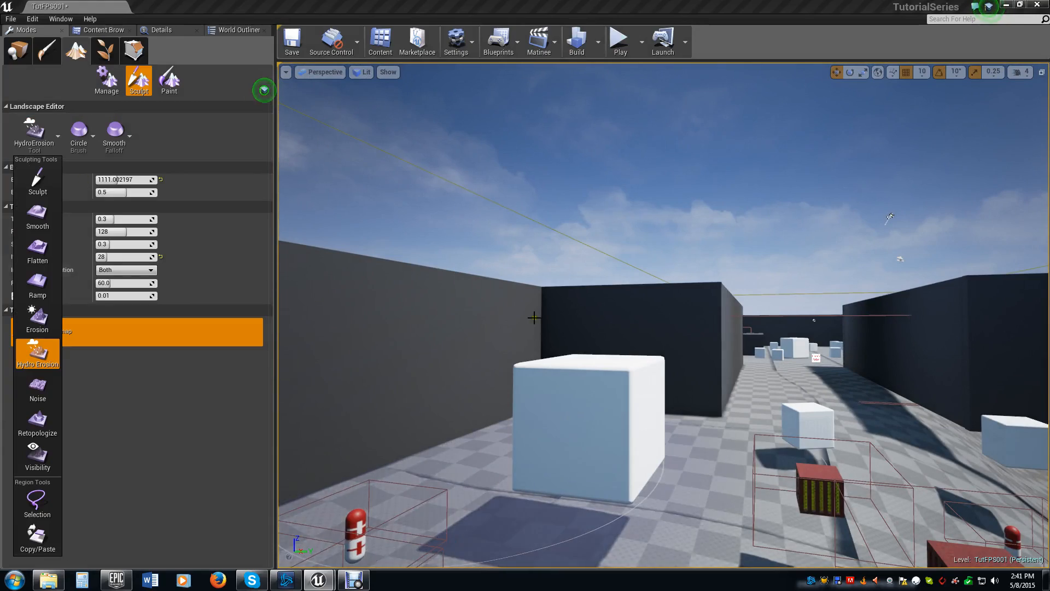
right_click_drag(735, 331, 809, 344)
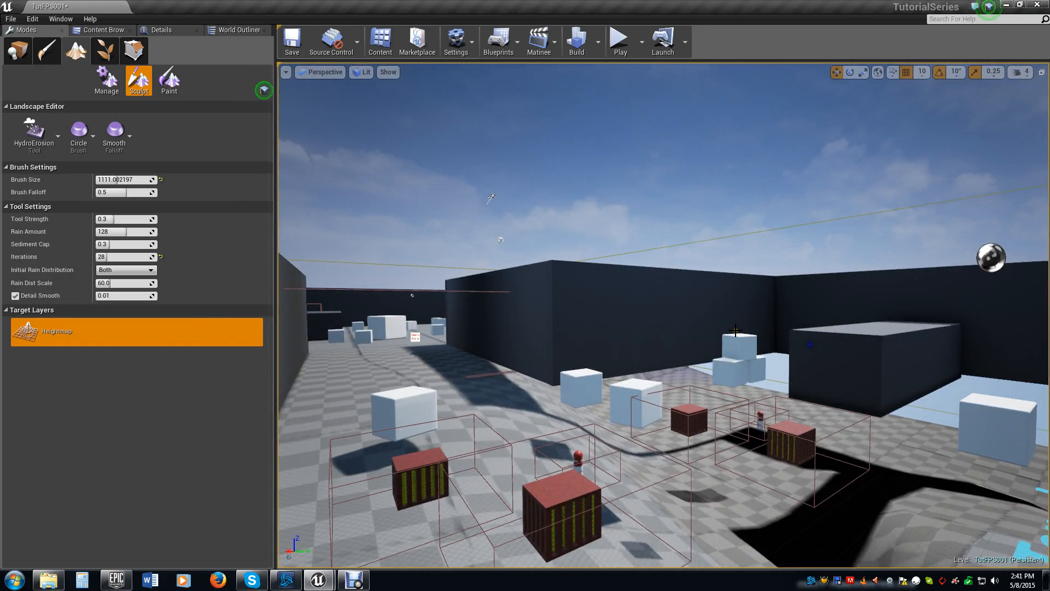